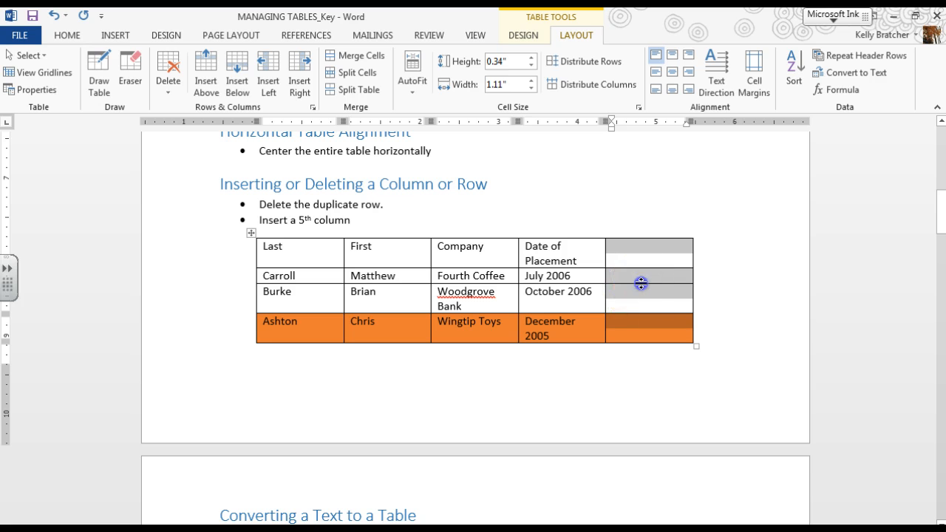
Convert the Part No. text list into a one-column table, autofitted to contents and separated at paragraphs
click(625, 299)
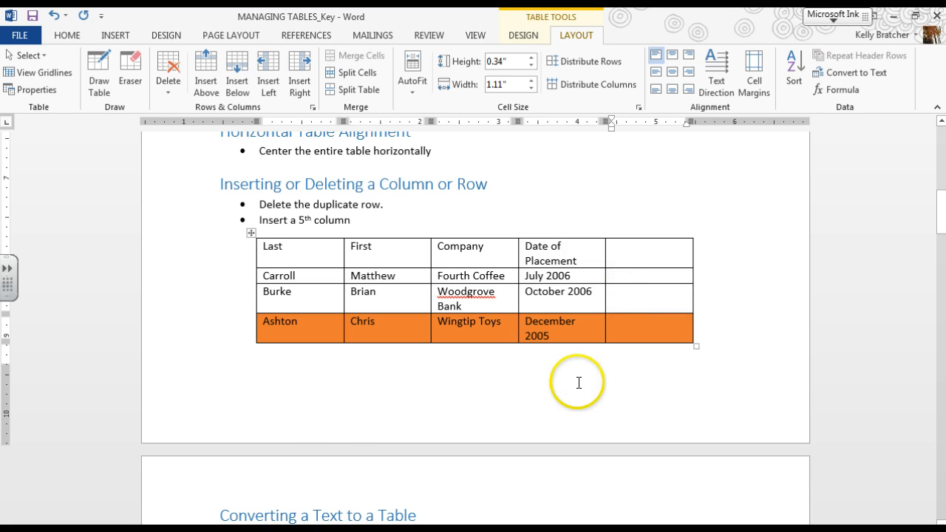
scroll(577, 383, down, 6)
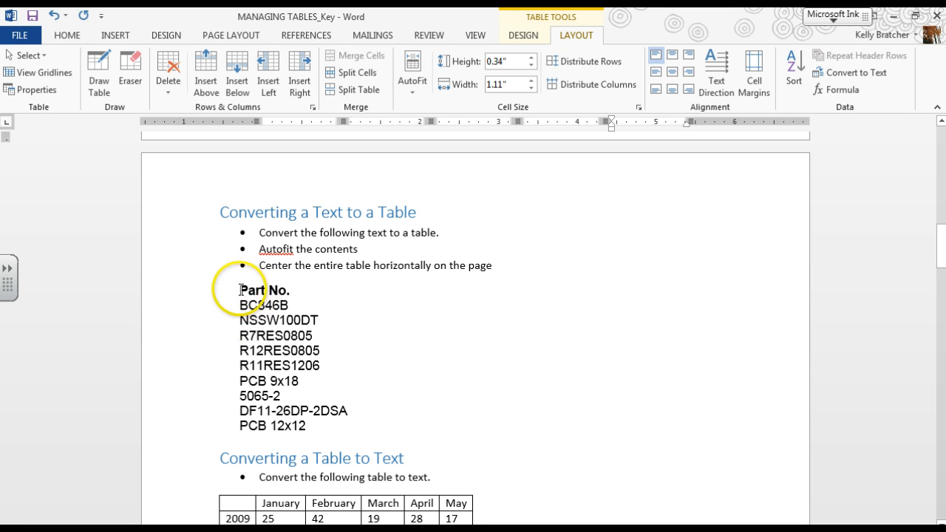
drag(241, 289, 323, 427)
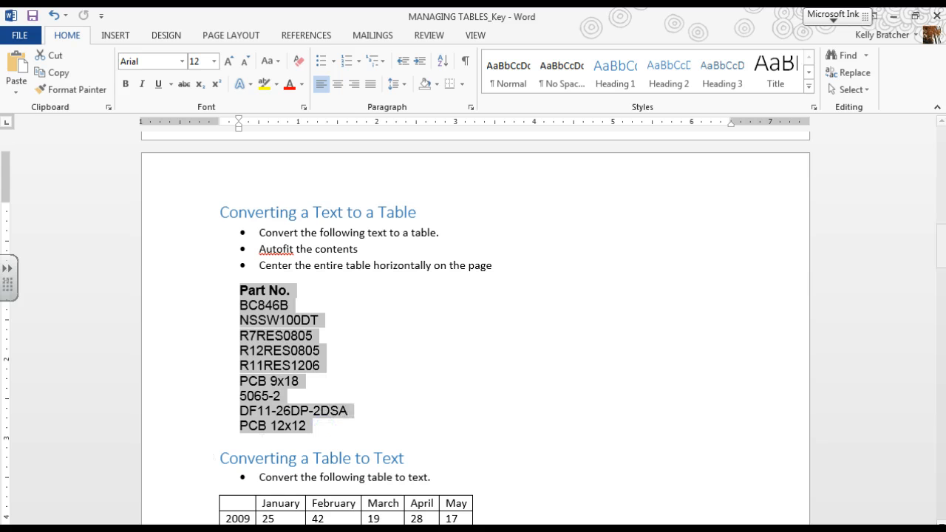
click(114, 35)
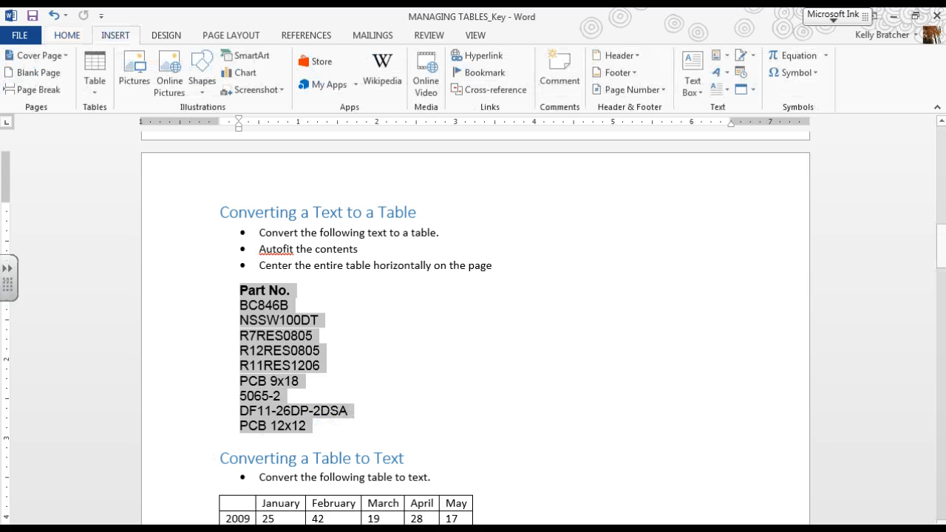
click(92, 84)
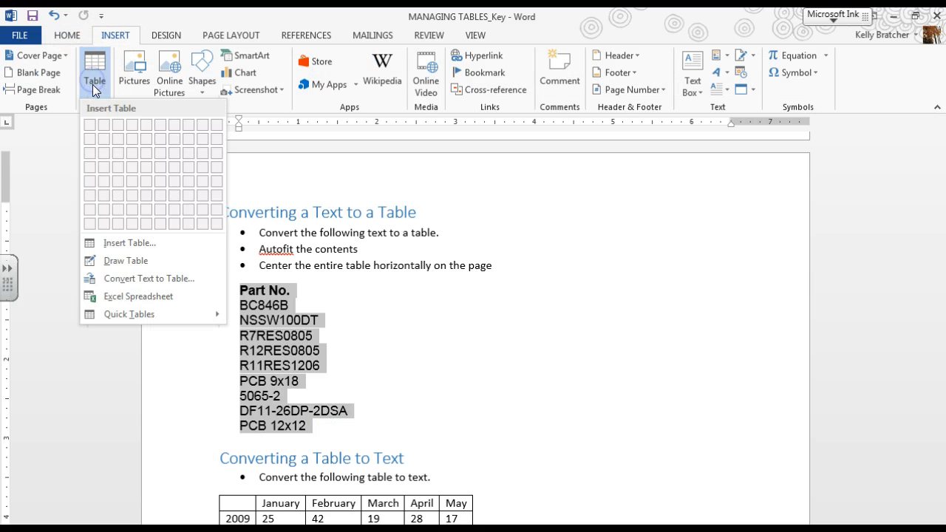
click(110, 278)
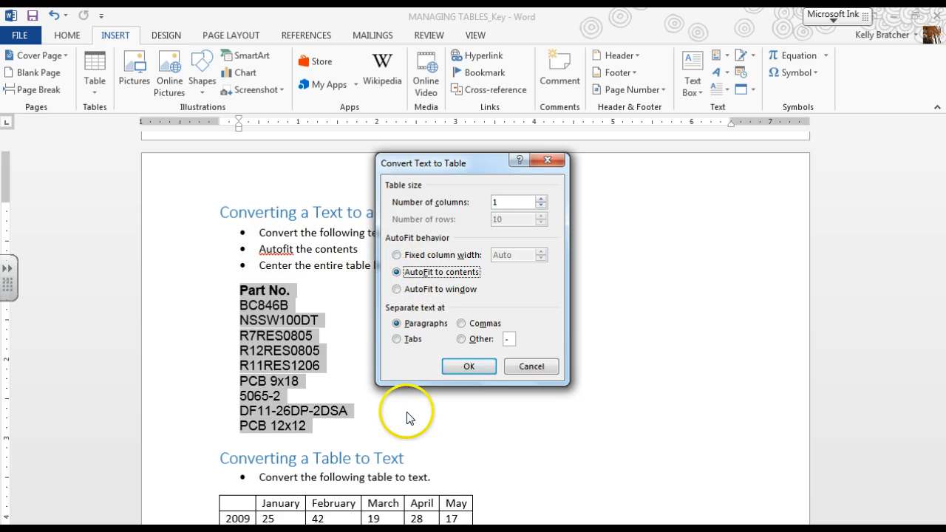
click(470, 366)
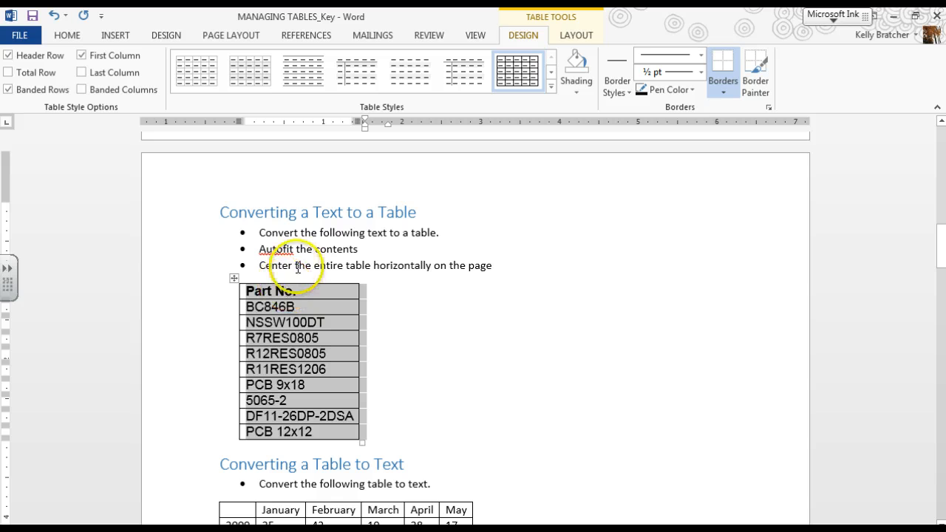
Center the Part No. table horizontally on the page
click(65, 35)
click(342, 86)
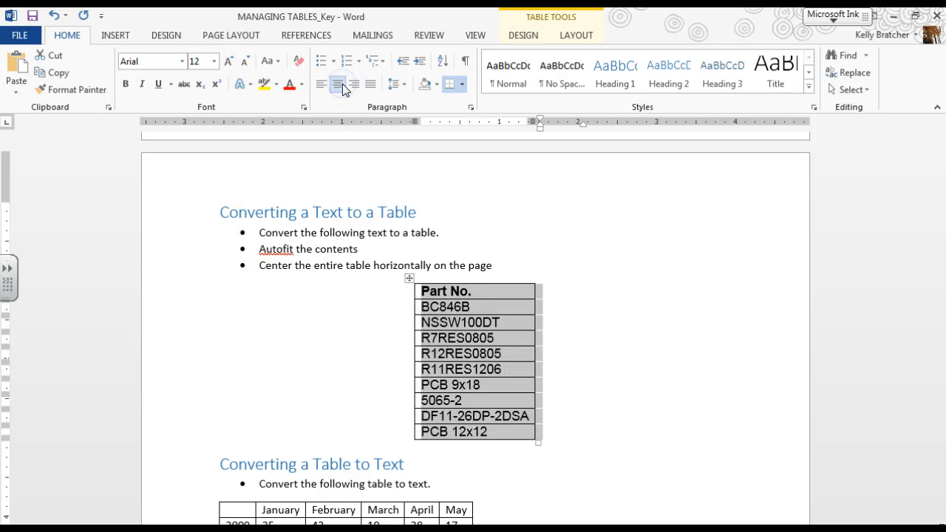
click(624, 413)
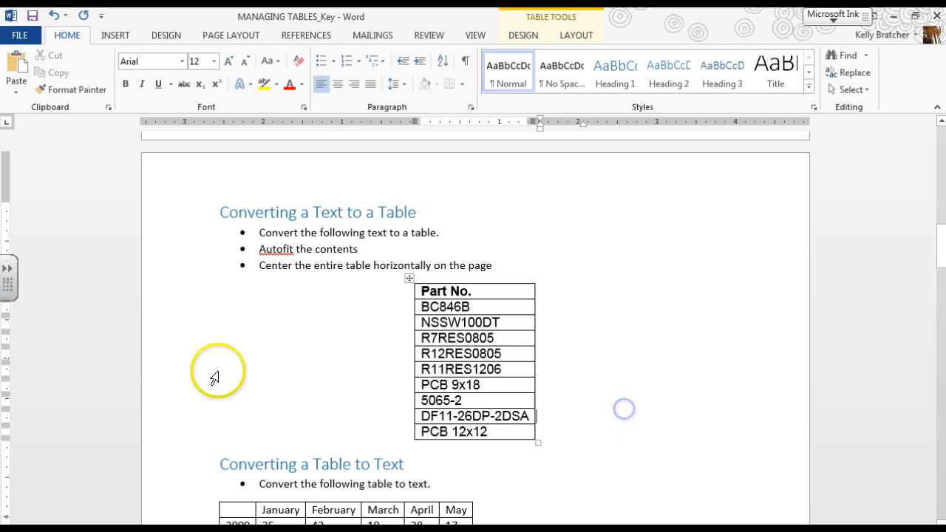
Convert the January to May table under Converting a Table to Text into text separated with tabs
scroll(491, 471, down, 6)
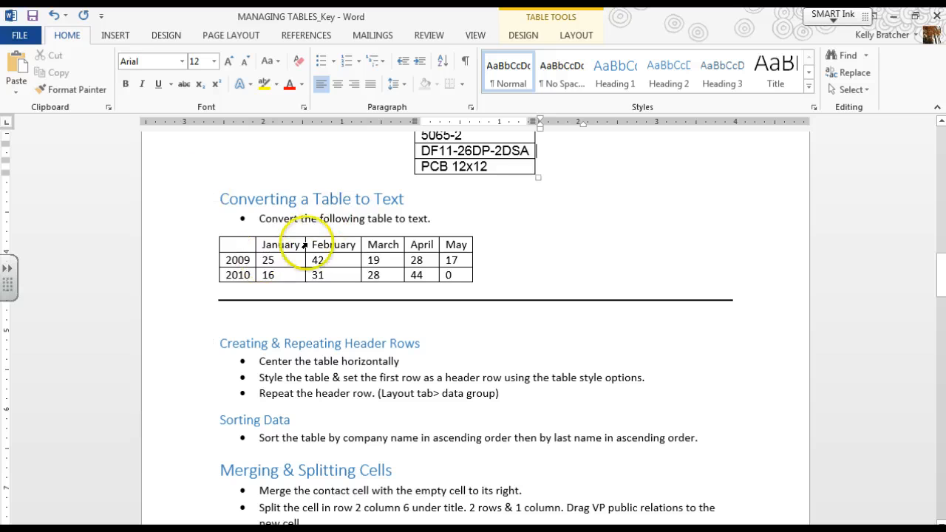
click(212, 229)
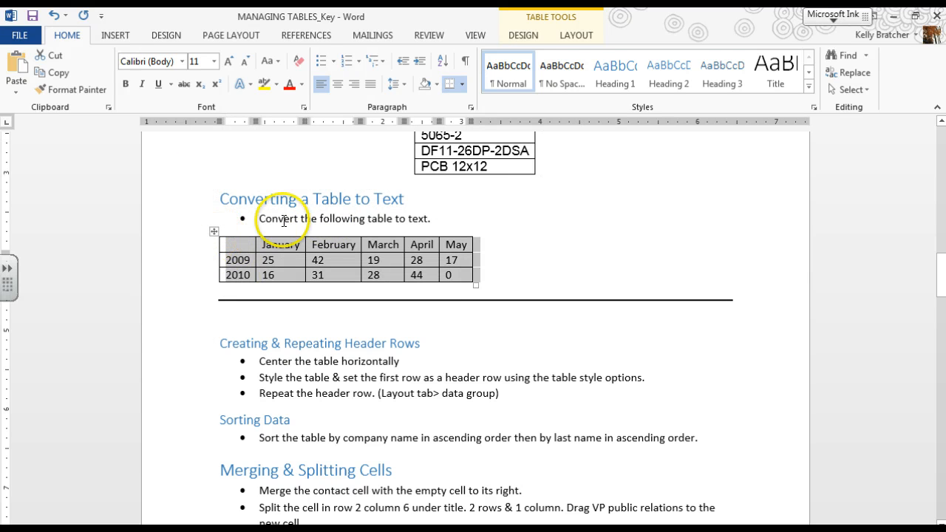
click(577, 35)
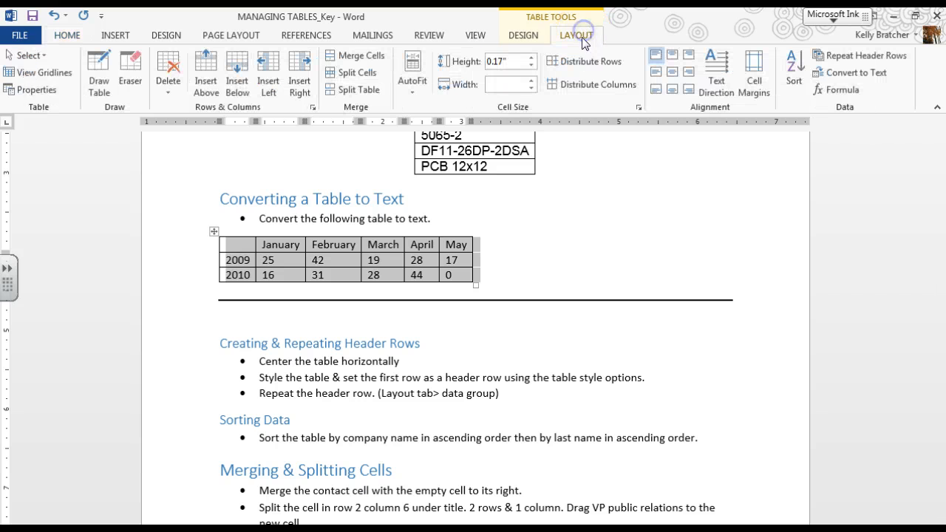
click(28, 55)
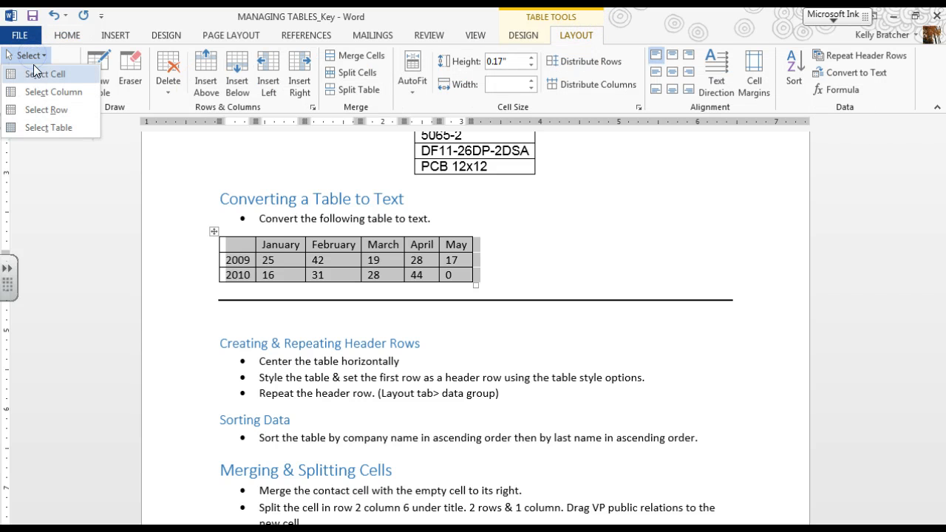
click(211, 233)
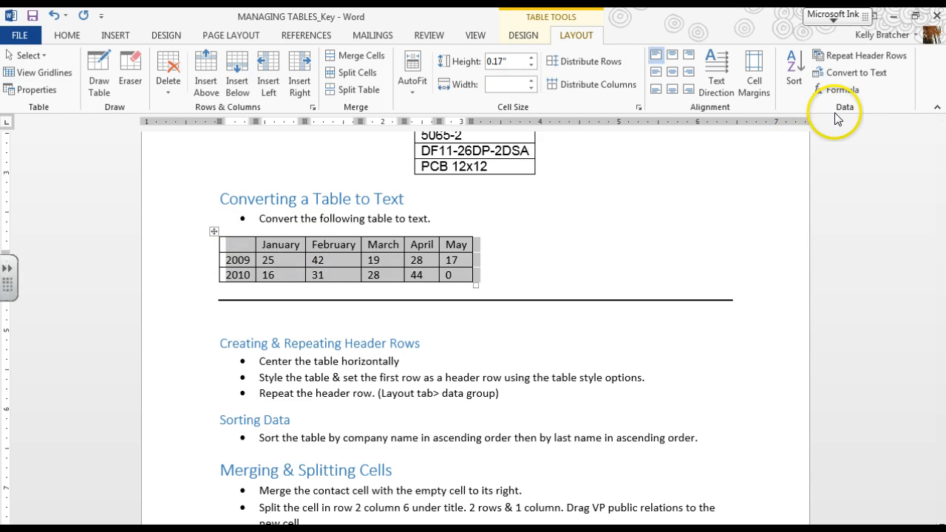
click(850, 72)
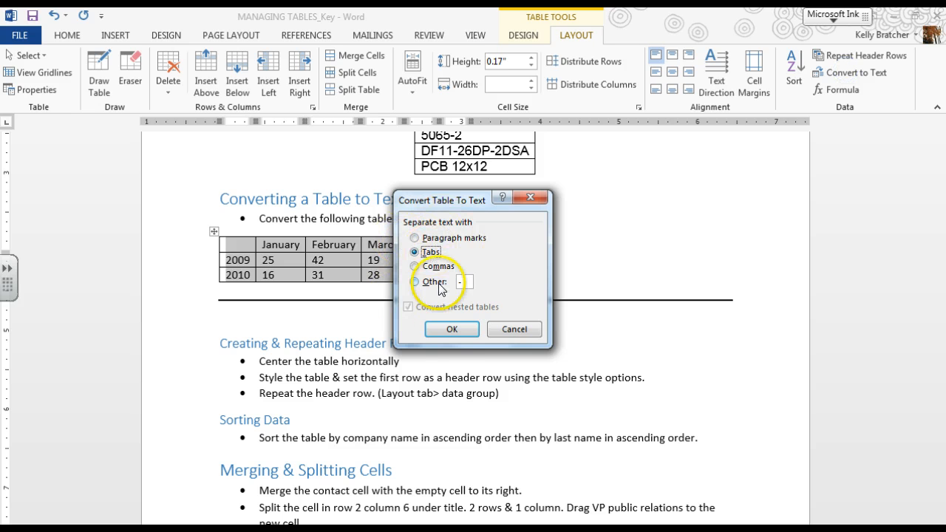
click(451, 330)
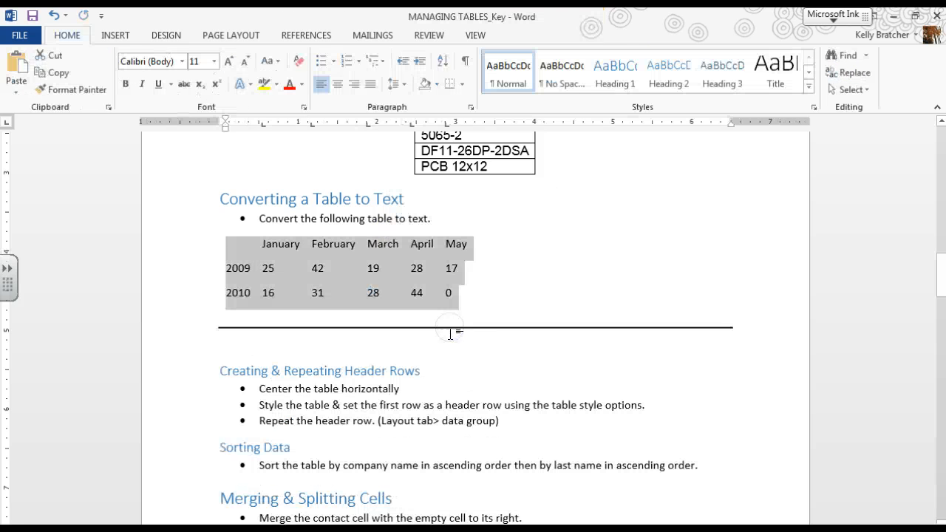
Delete the empty line above the Creating & Repeating Header Rows heading
click(493, 279)
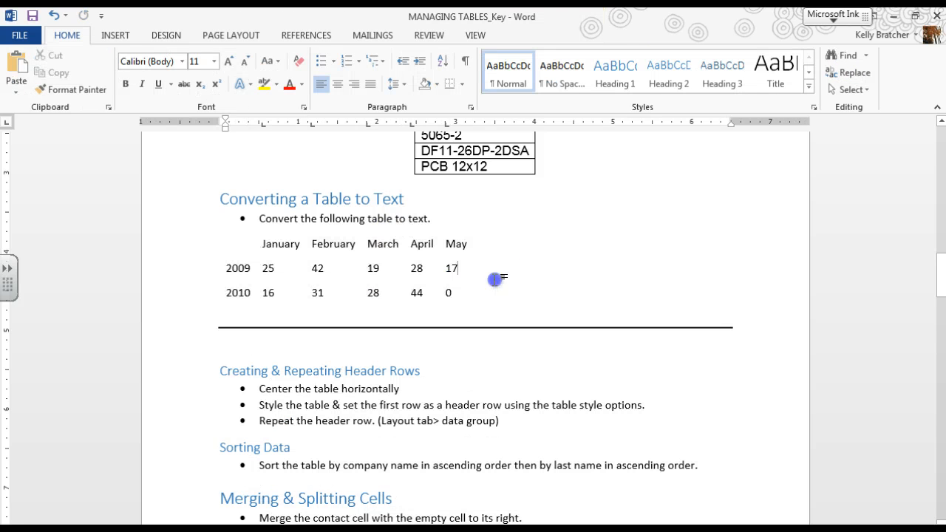
click(233, 341)
key(Delete)
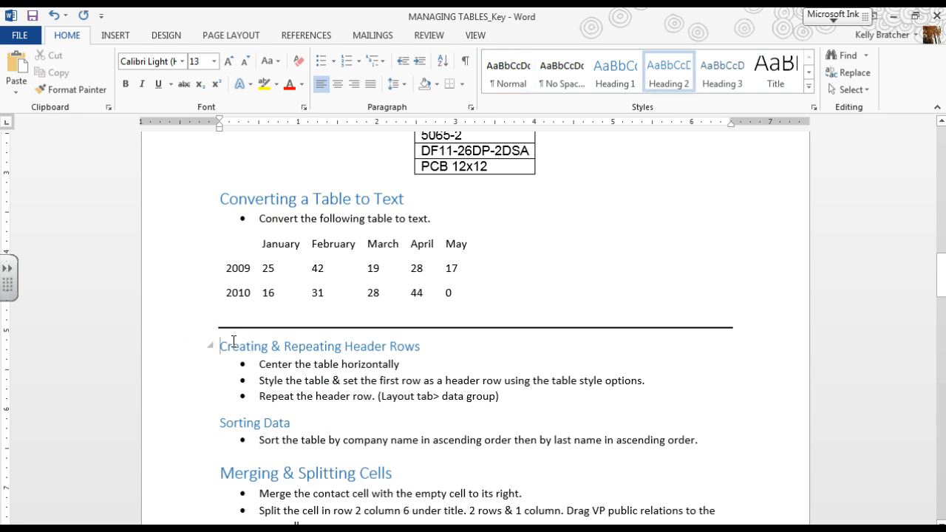
Apply the first light black grid table style to the company contacts table under Adding Alternative Text to a Table
scroll(236, 328, down, 2)
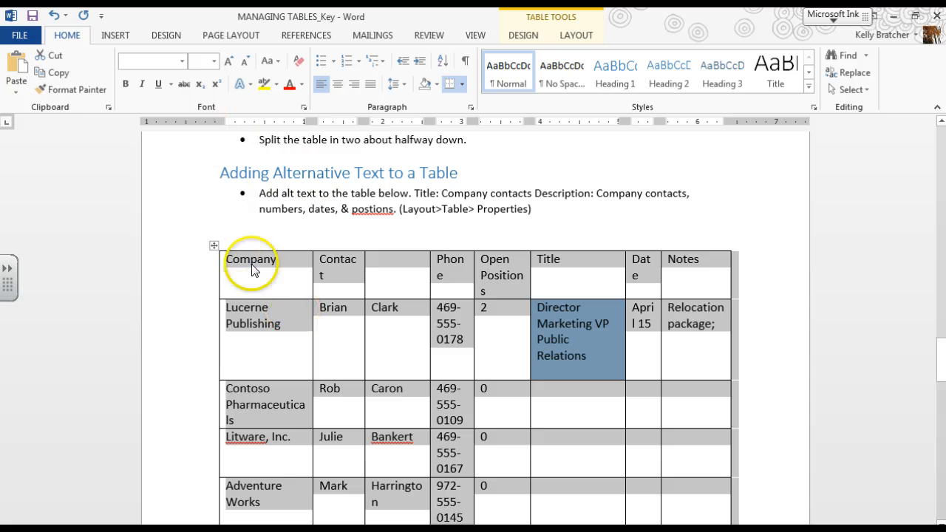
click(577, 35)
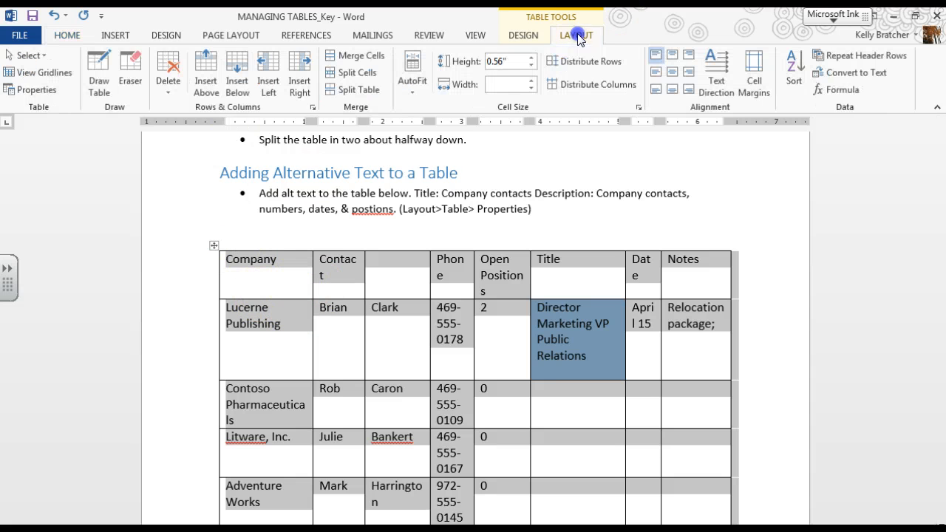
click(523, 36)
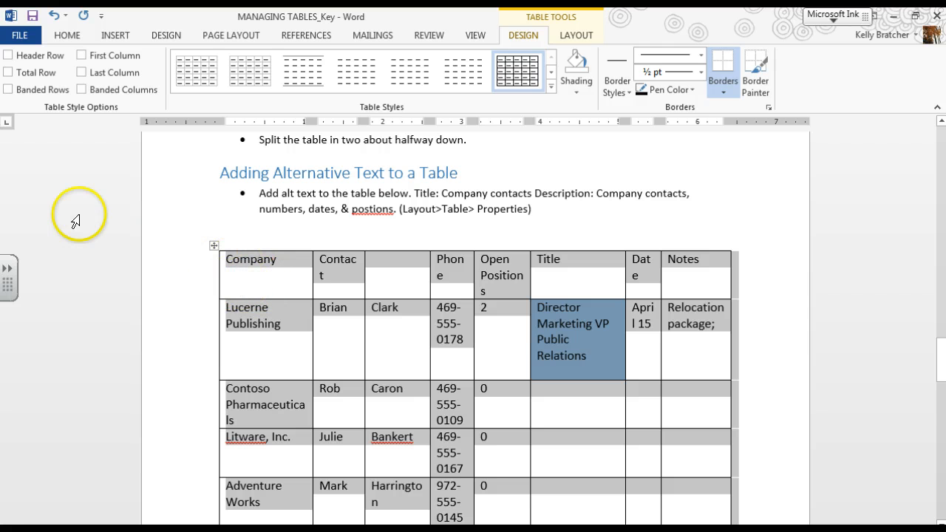
click(553, 89)
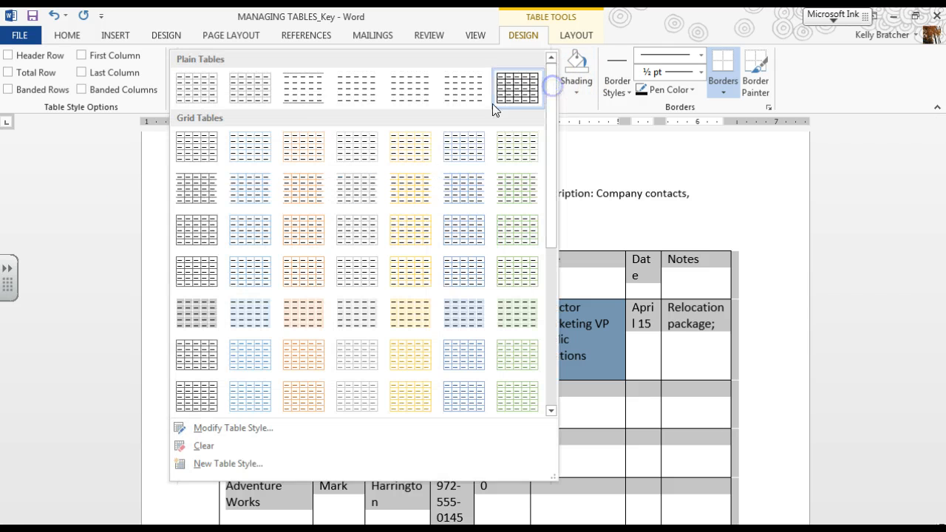
click(184, 149)
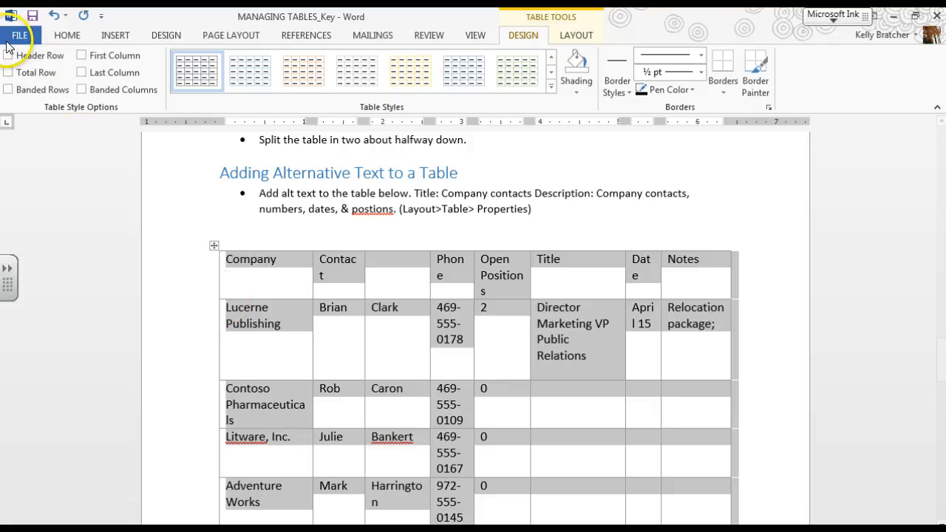
Turn on the Header Row style option for the first row of the company contacts table
click(9, 55)
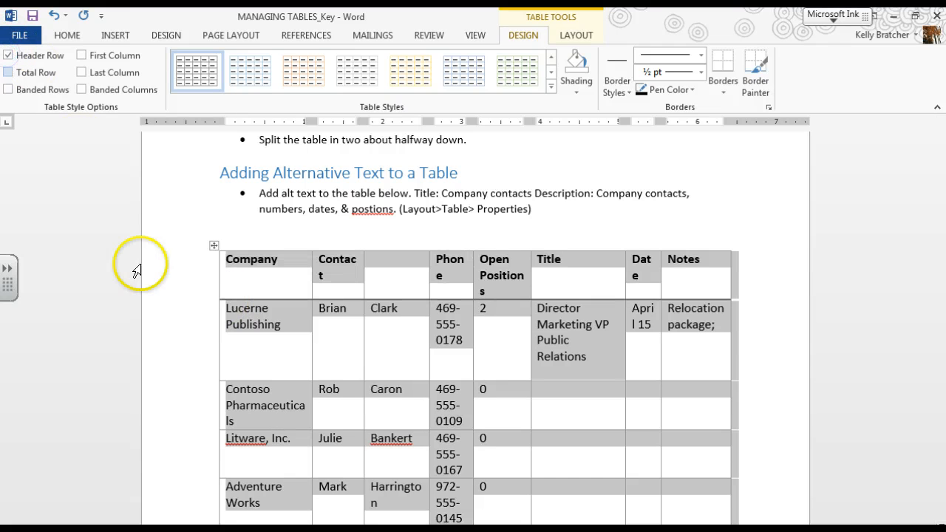
click(10, 55)
click(243, 277)
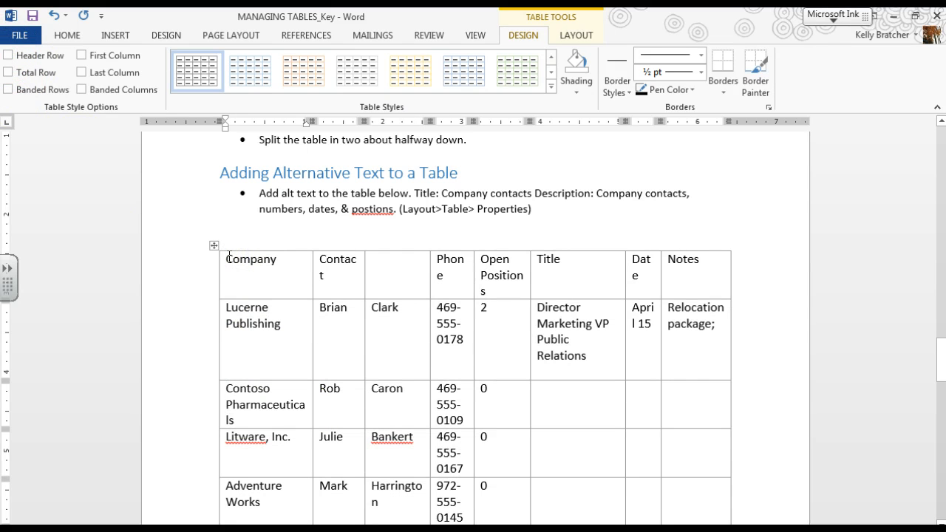
drag(229, 257, 733, 264)
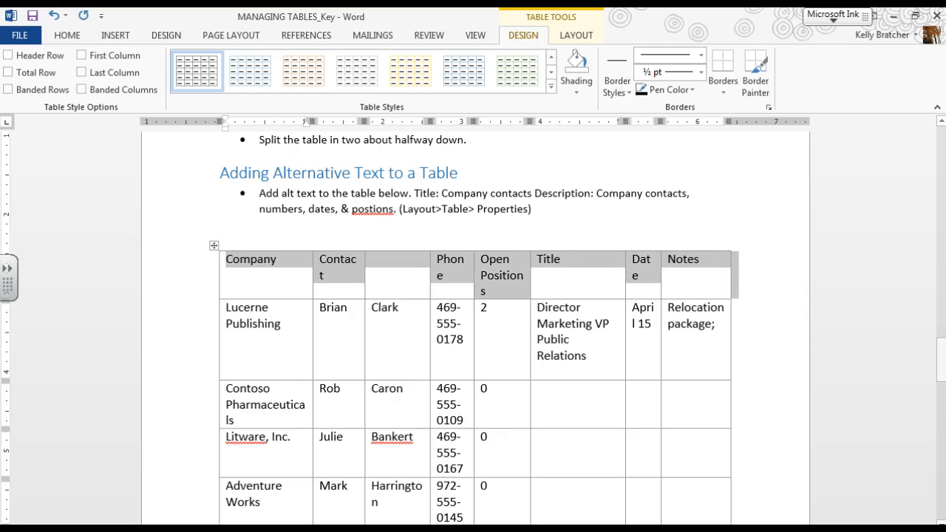
click(407, 243)
drag(307, 260, 690, 263)
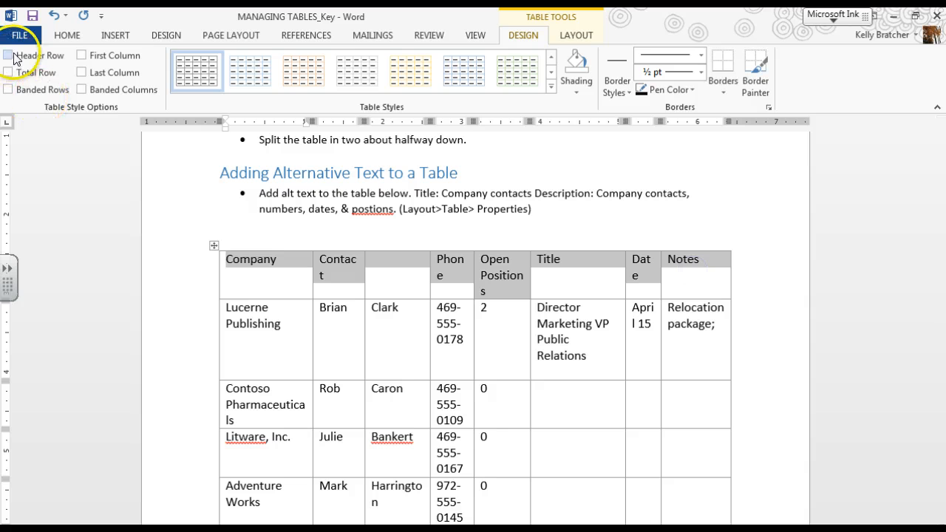
click(576, 35)
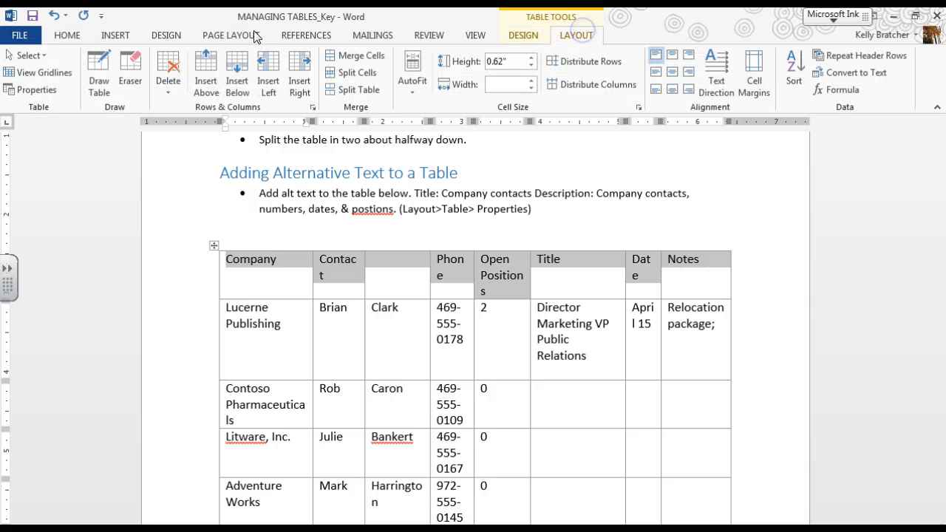
click(28, 56)
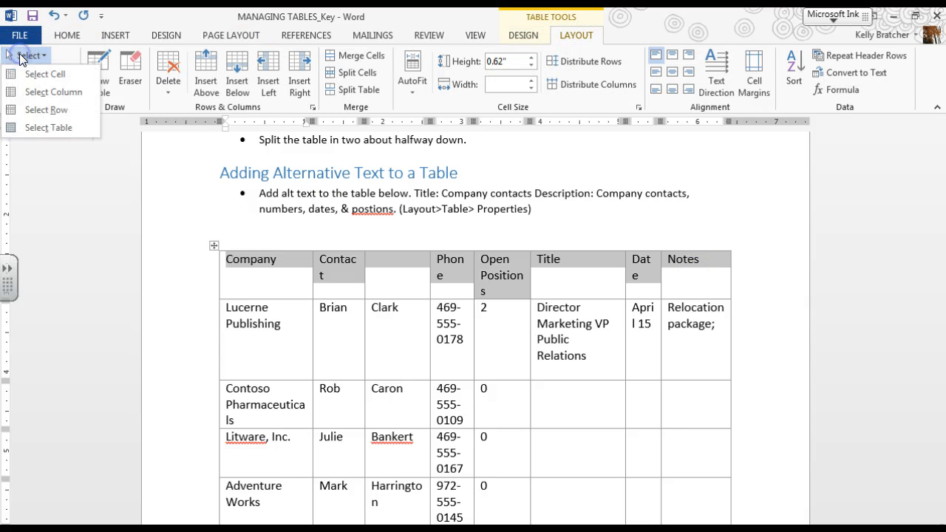
click(77, 158)
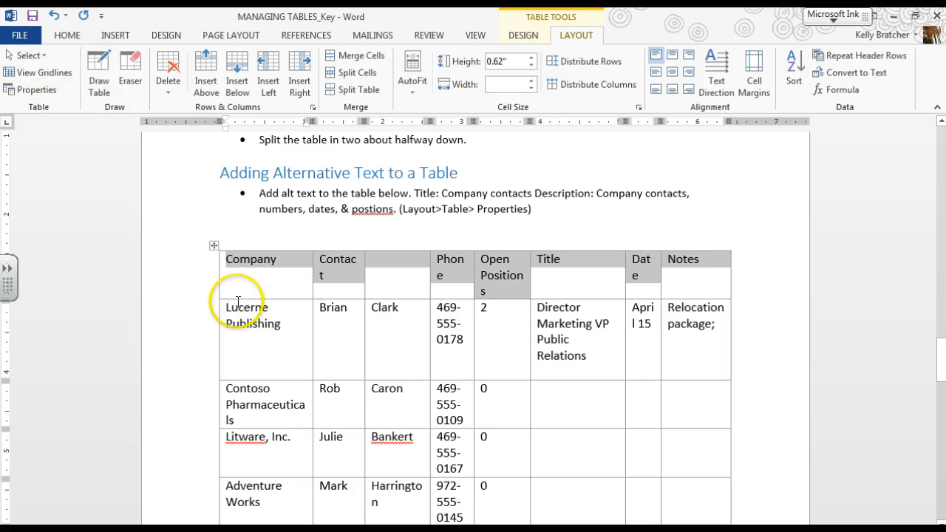
click(525, 36)
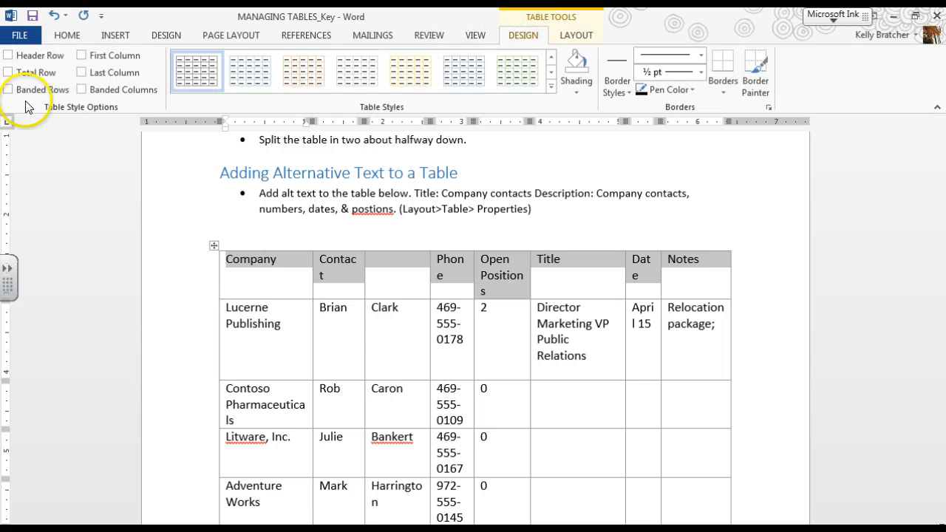
click(12, 58)
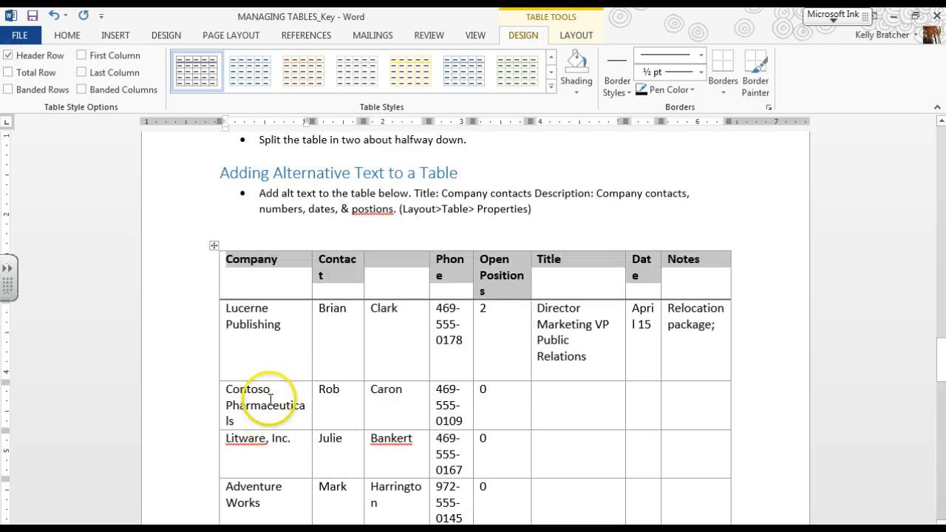
Try to repeat the header rows with the whole company contacts table selected, and undo the change
click(250, 324)
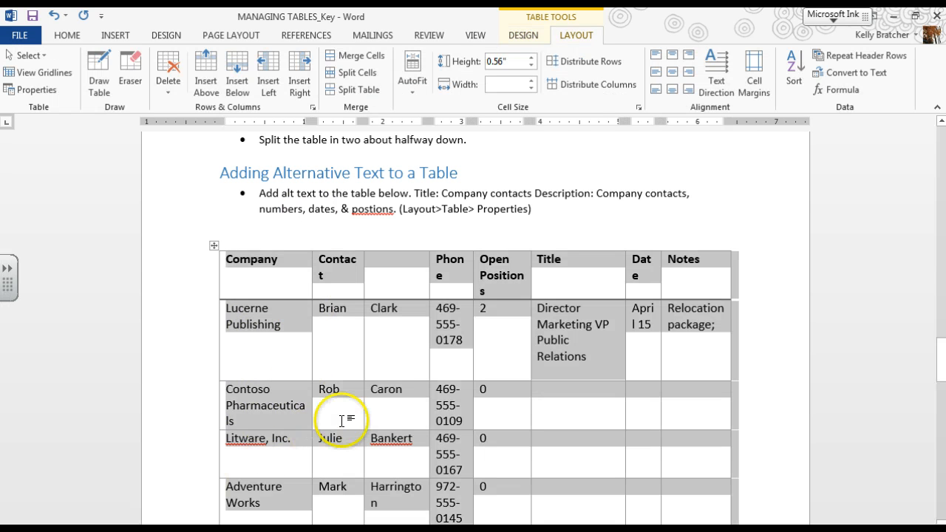
scroll(362, 421, down, 13)
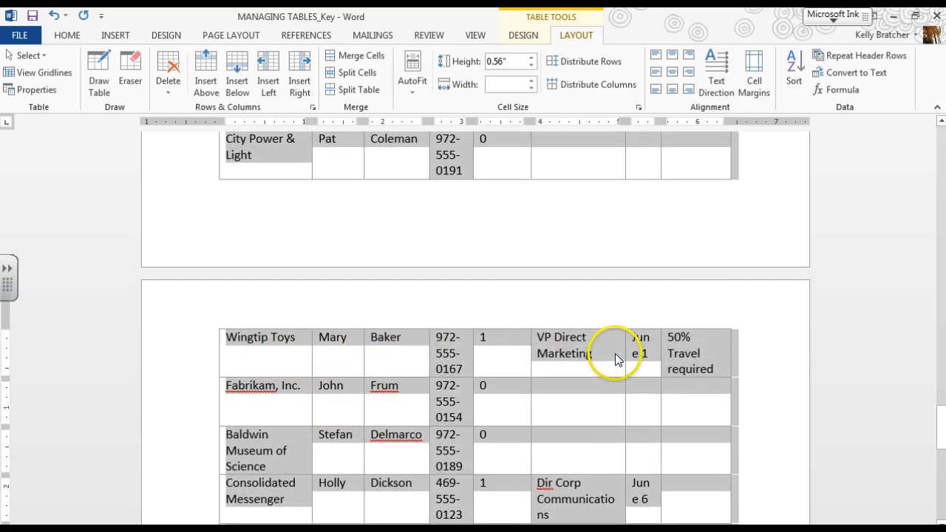
scroll(695, 385, up, 17)
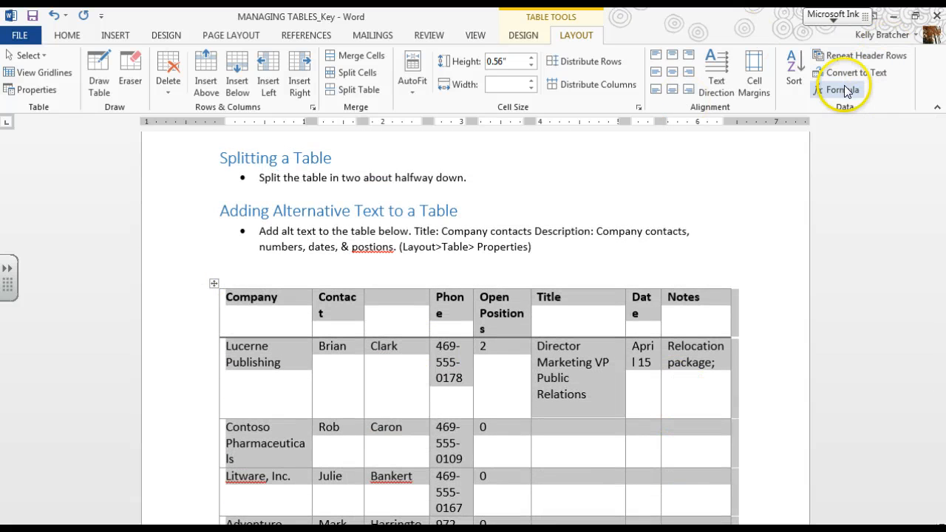
click(852, 56)
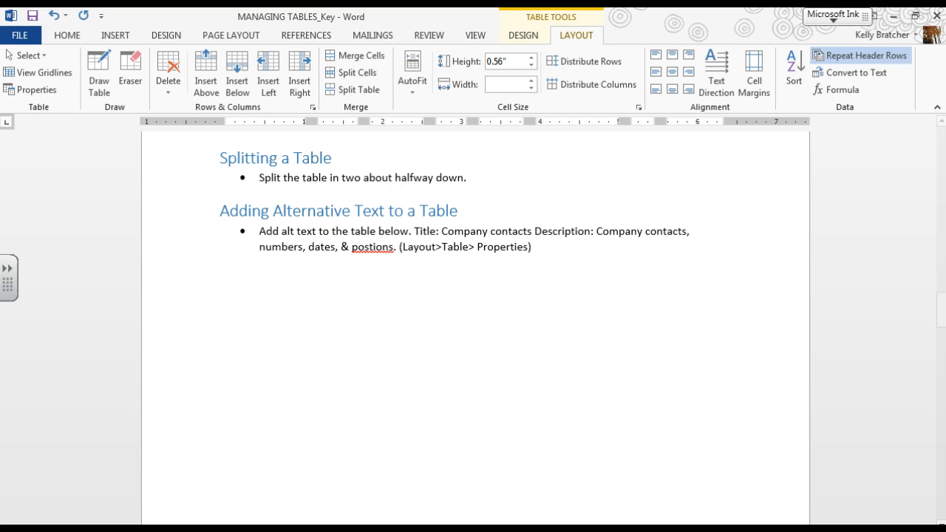
key(ctrl+z)
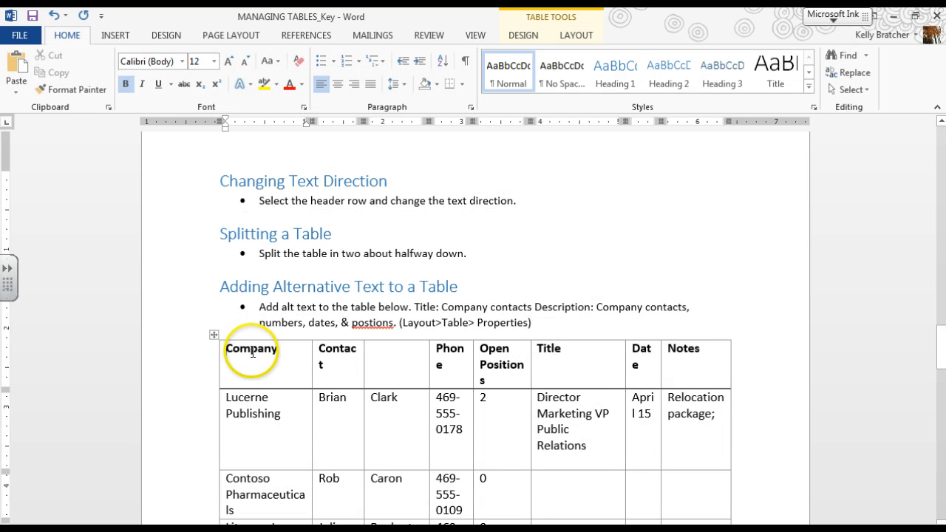
Repeat the company contacts table's header row on every page the table spans
click(214, 335)
click(211, 359)
click(244, 351)
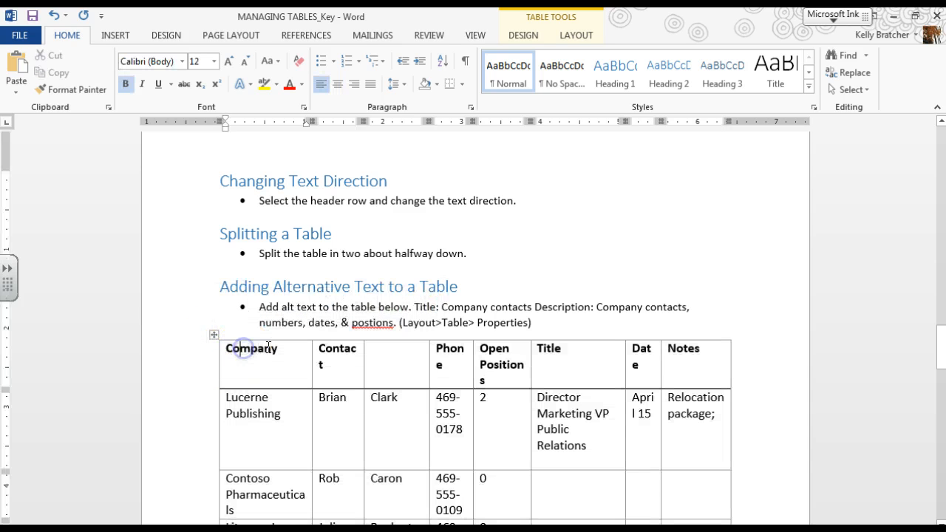
click(573, 34)
click(863, 45)
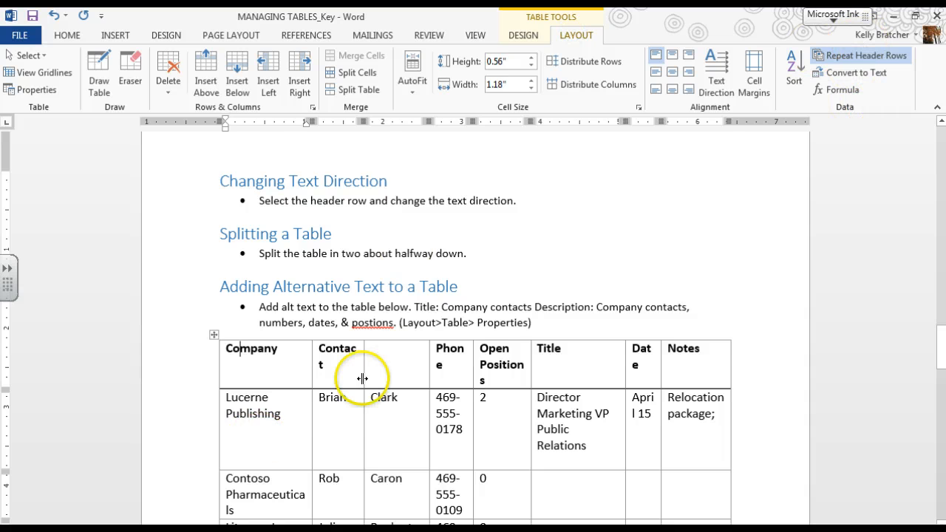
scroll(363, 380, down, 8)
scroll(406, 409, down, 3)
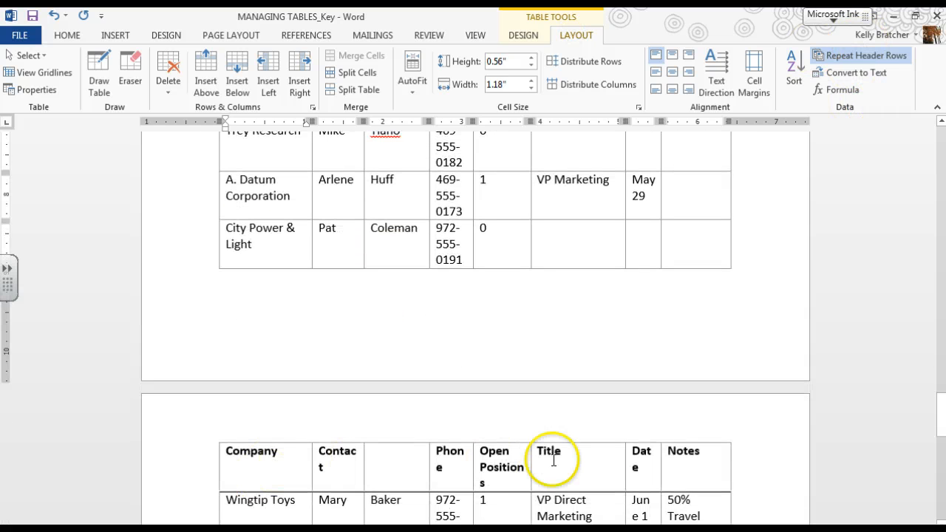
scroll(665, 473, down, 1)
Sort the company contacts table by Company in ascending order, then by Contact in ascending order
scroll(546, 458, up, 4)
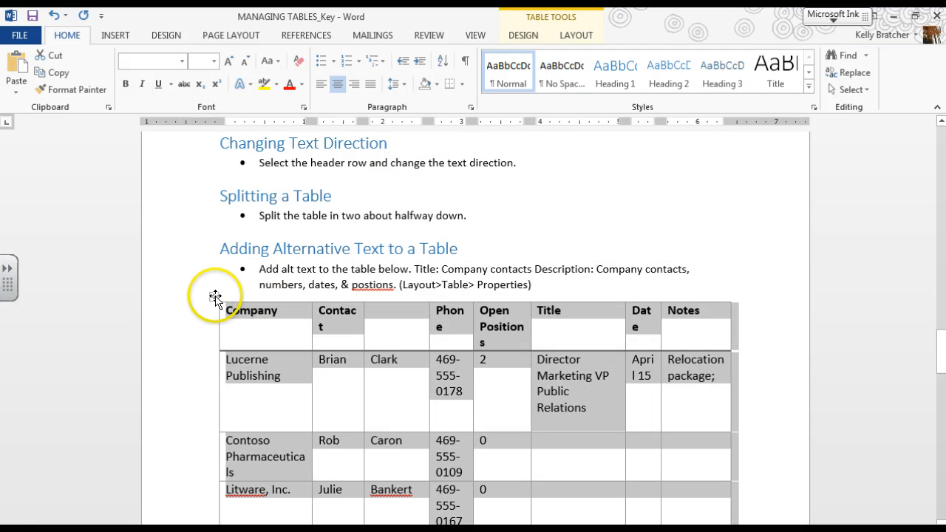
click(574, 36)
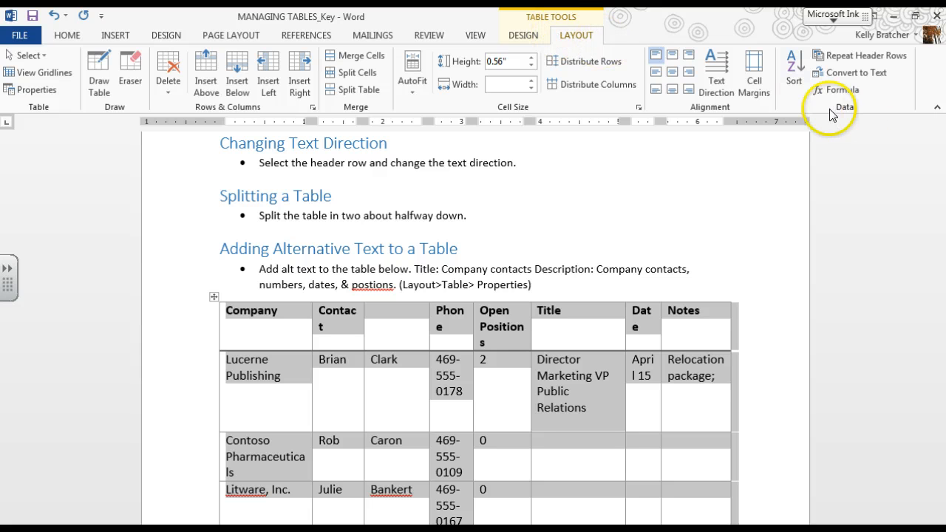
click(795, 70)
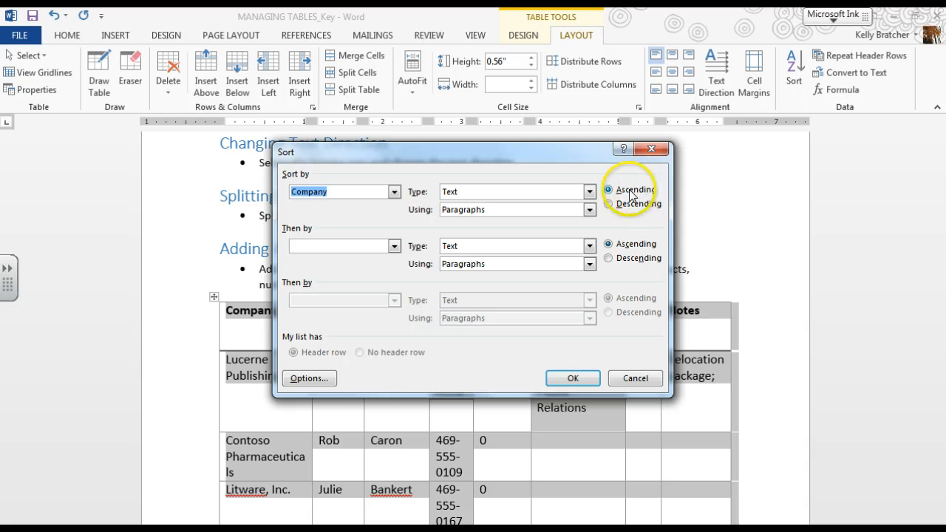
click(393, 248)
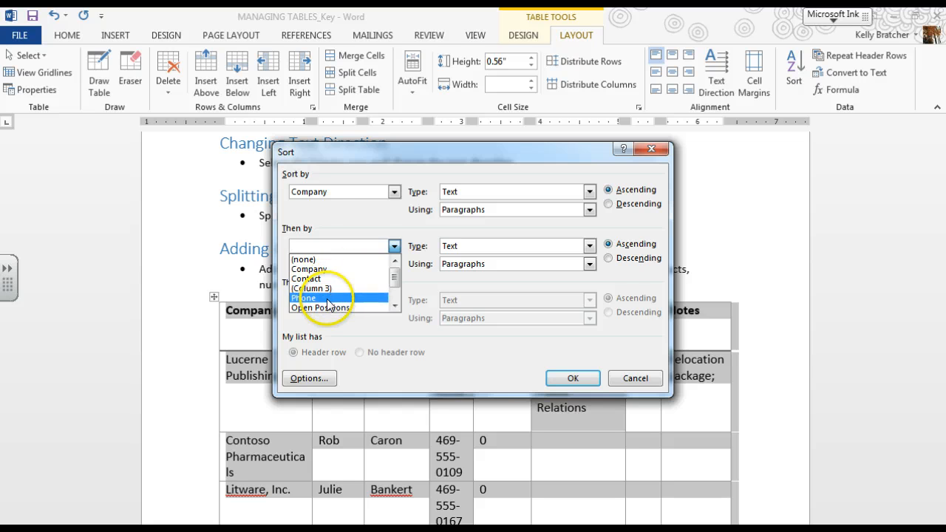
click(325, 297)
click(394, 246)
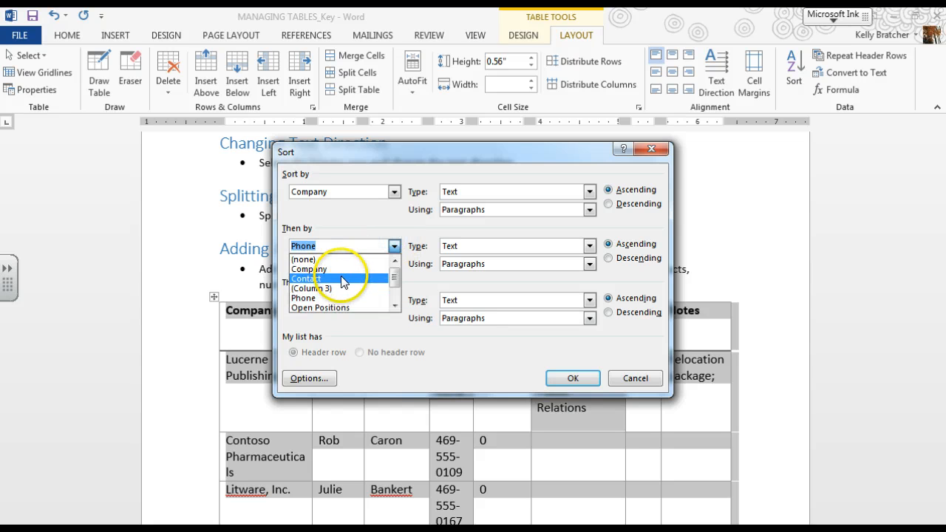
click(343, 278)
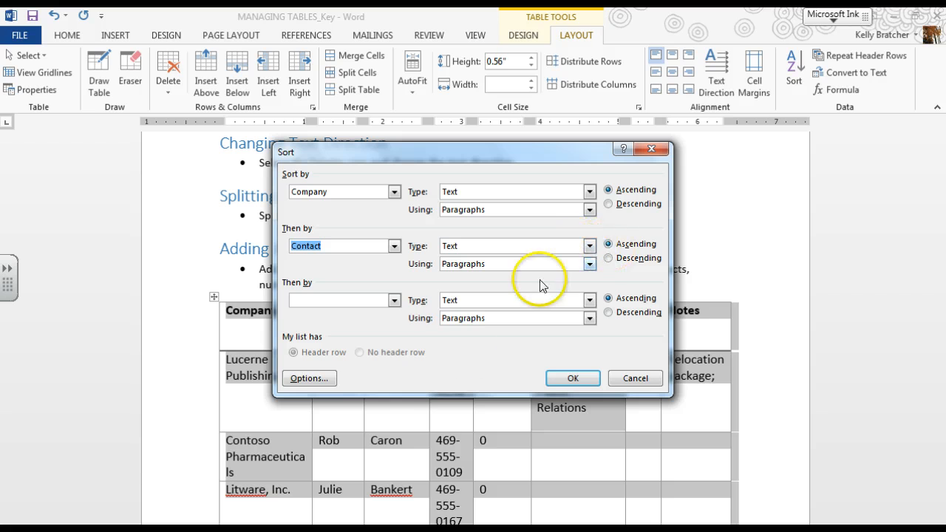
click(566, 380)
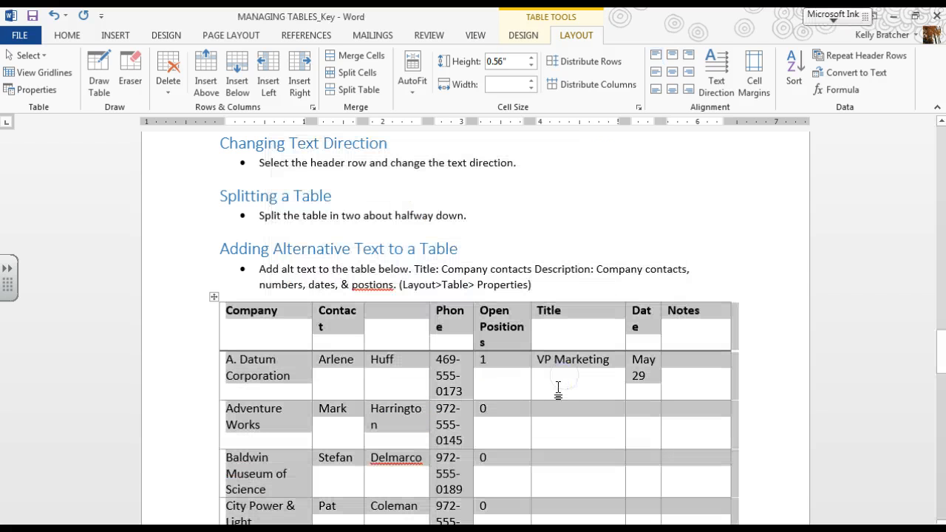
click(549, 382)
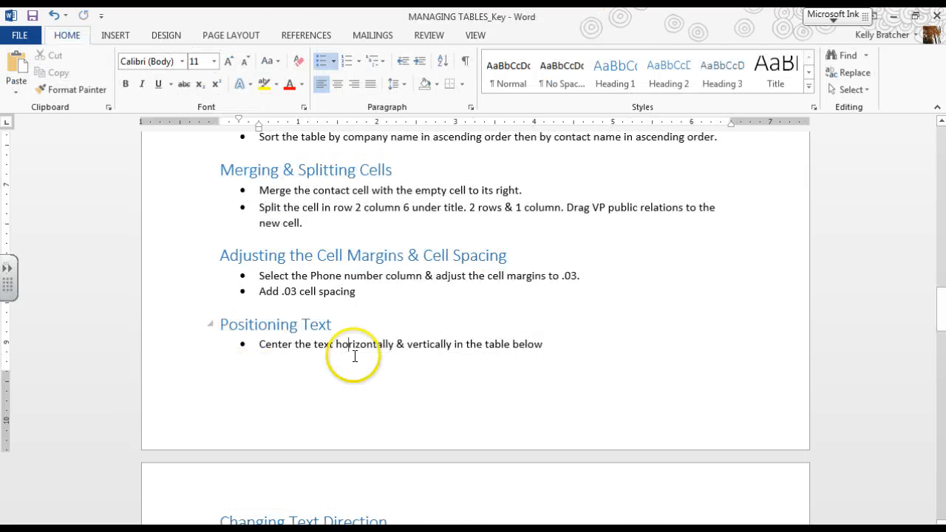
Merge the Contact header cell with the empty header cell to its right
scroll(439, 397, down, 3)
scroll(441, 399, down, 3)
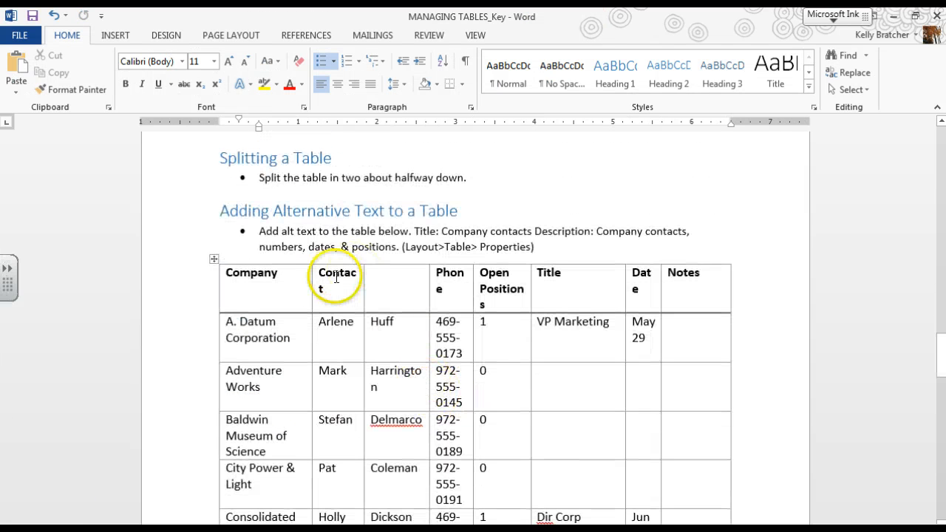
drag(321, 272, 399, 279)
click(573, 36)
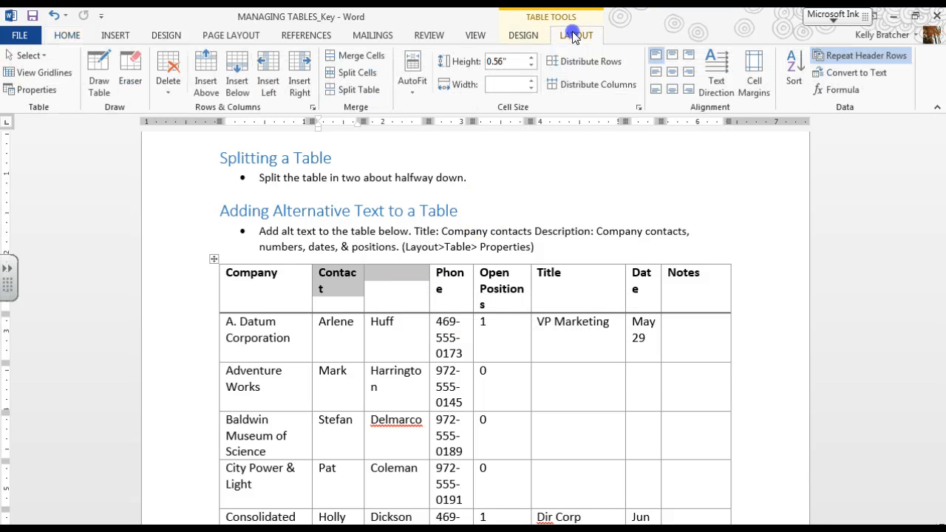
click(355, 55)
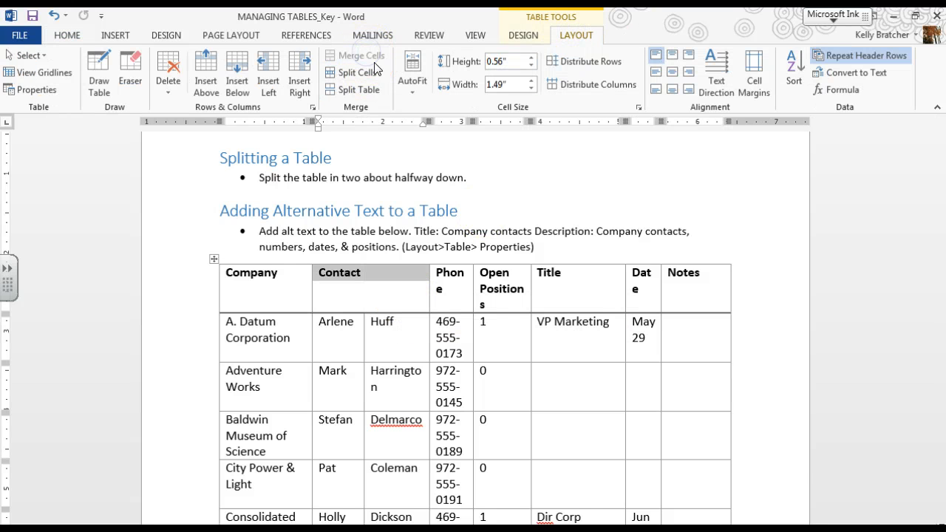
click(369, 281)
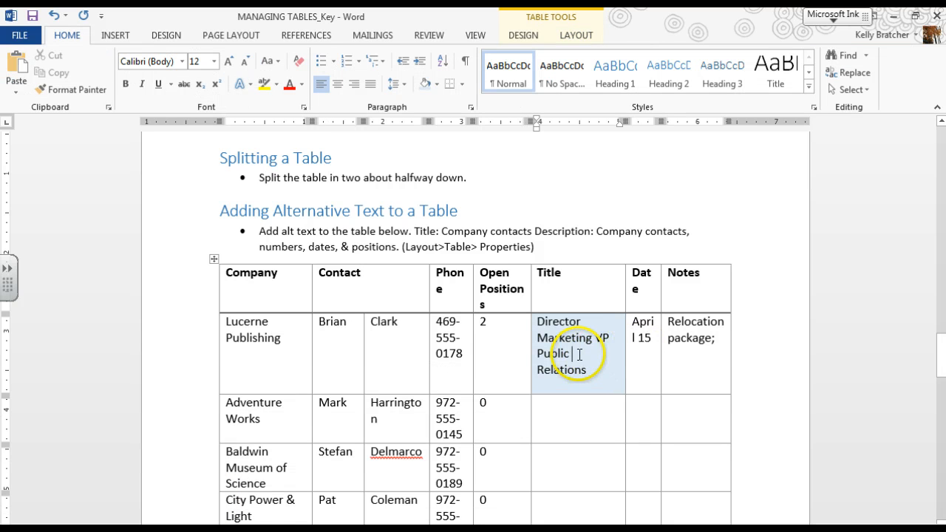
Split the Title cell of the Lucerne Publishing row into 1 column and 2 rows
click(571, 34)
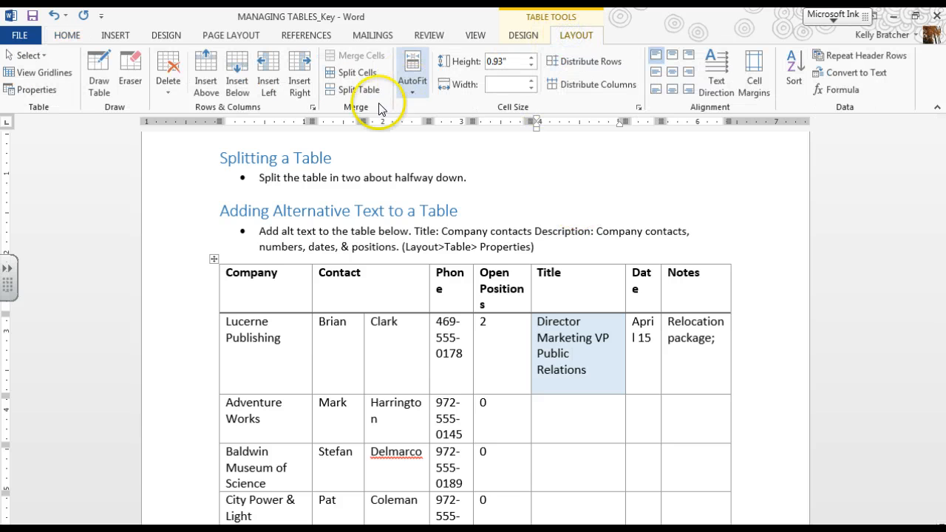
click(347, 72)
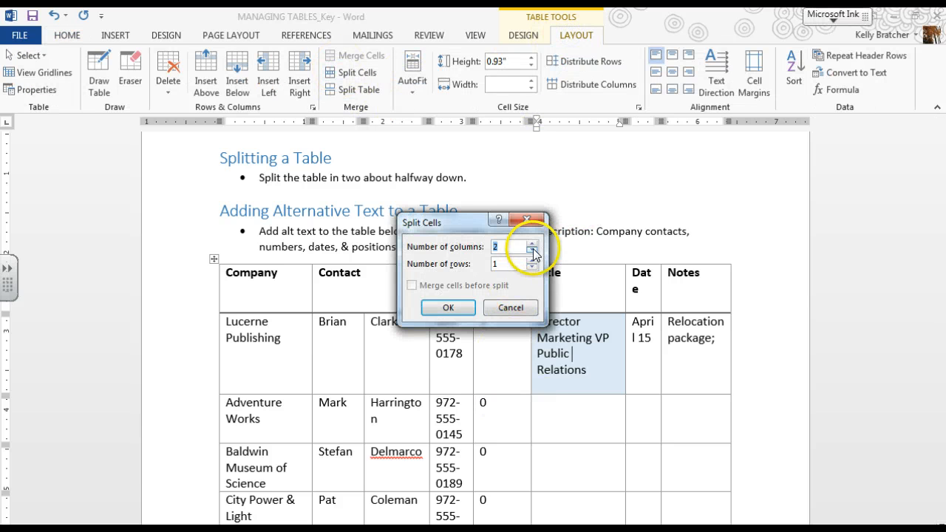
click(444, 305)
Move the text "VP Public Relations" into the new lower cell of the Lucerne Publishing row
click(589, 410)
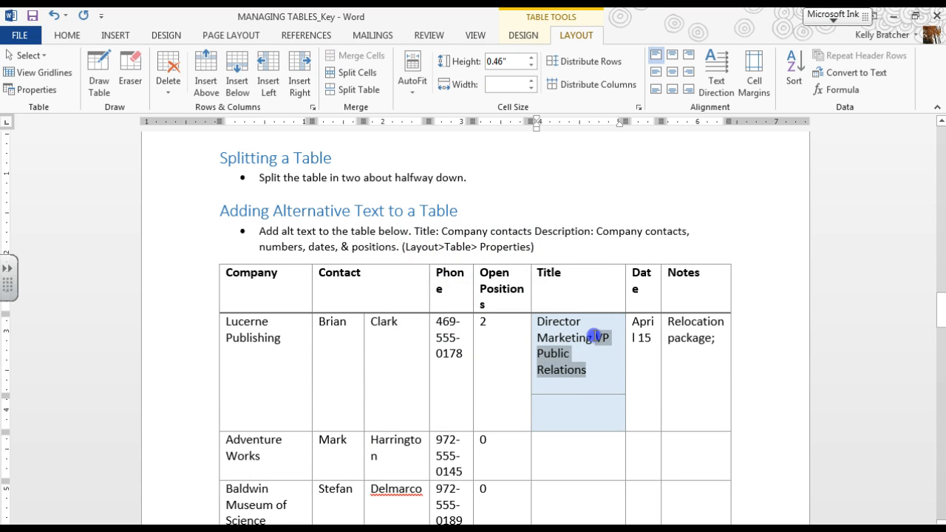
click(562, 411)
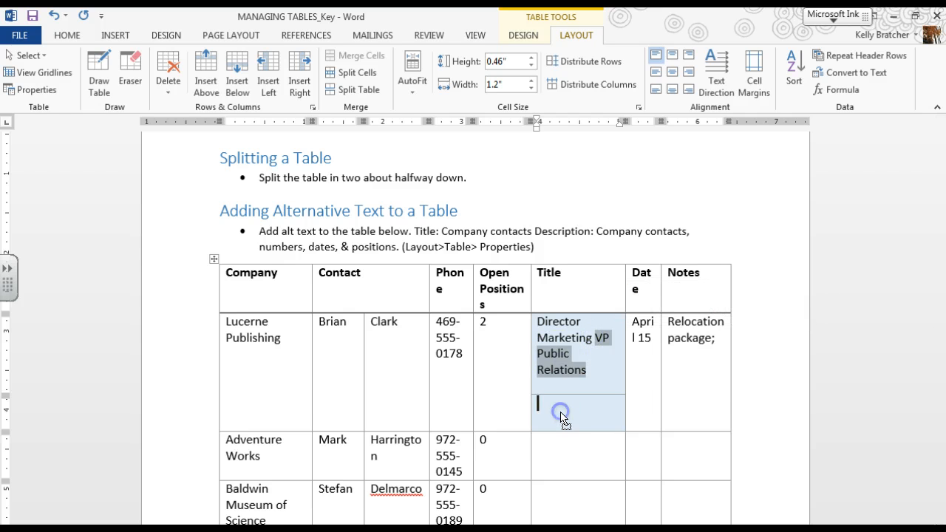
drag(562, 418, 560, 418)
click(550, 427)
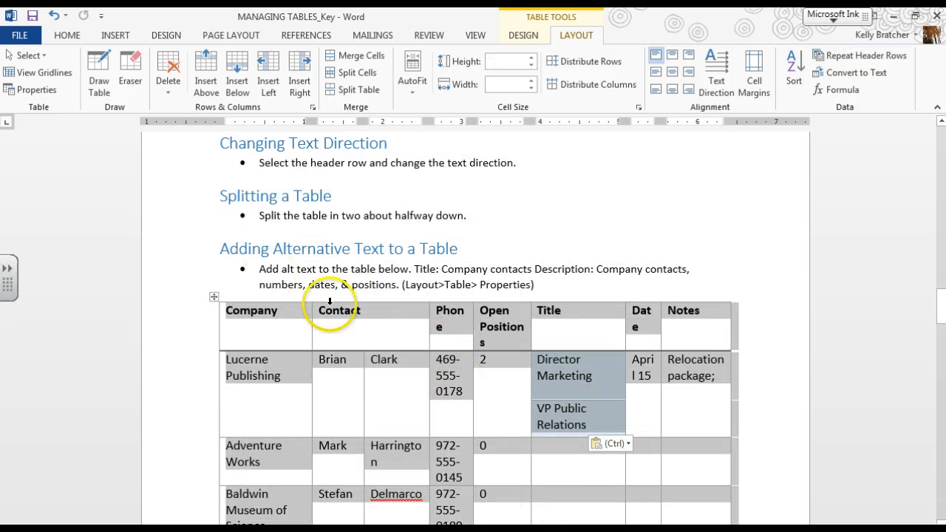
Set the table's default left and right cell margins to 0.03" and allow 0.03" spacing between cells
click(754, 80)
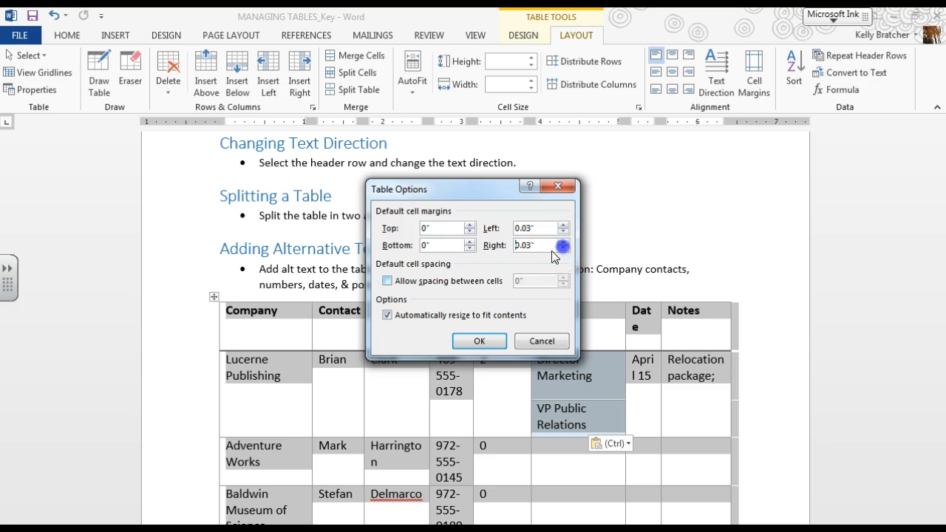
click(387, 281)
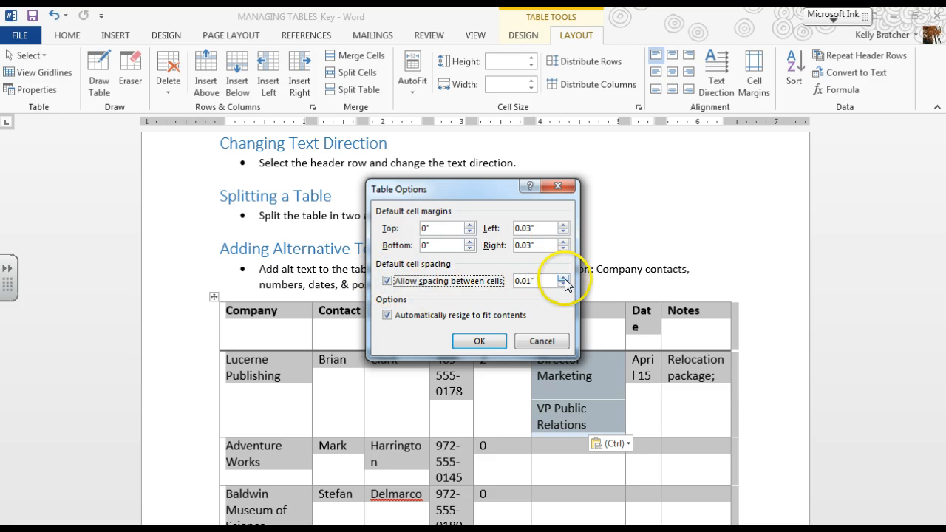
click(479, 340)
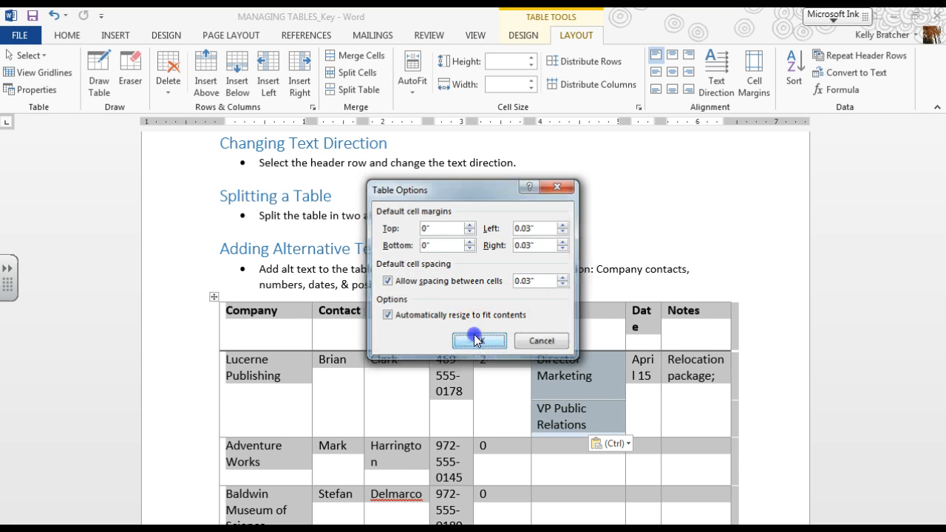
click(395, 417)
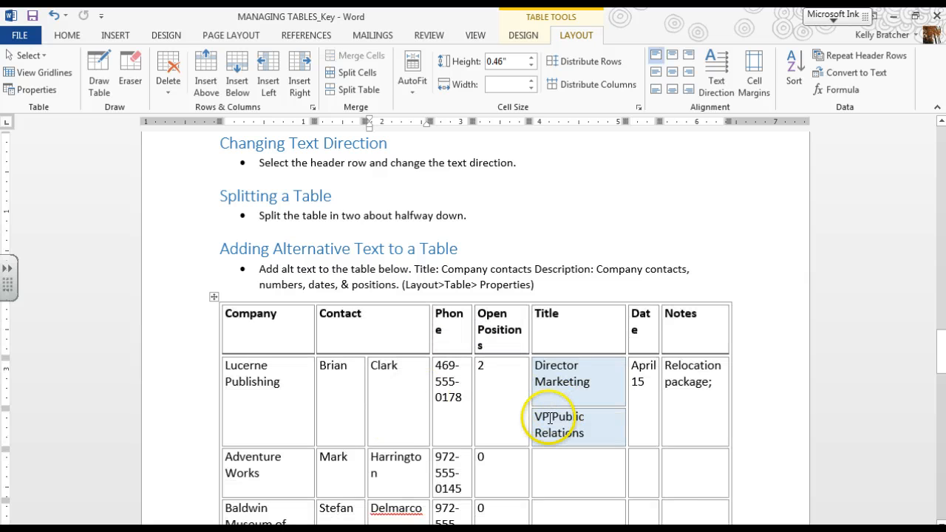
Center the text of the whole company contacts table horizontally and vertically within its cells
scroll(247, 422, up, 3)
scroll(247, 418, down, 4)
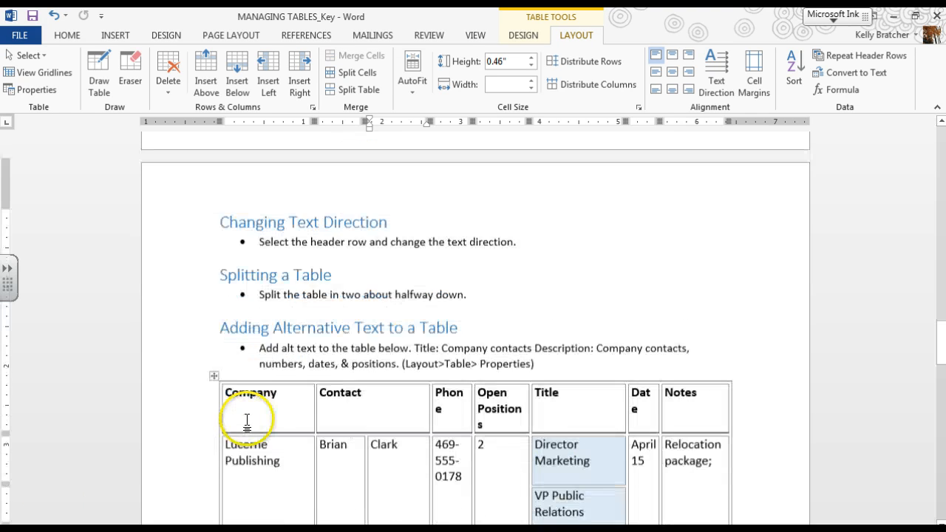
click(213, 258)
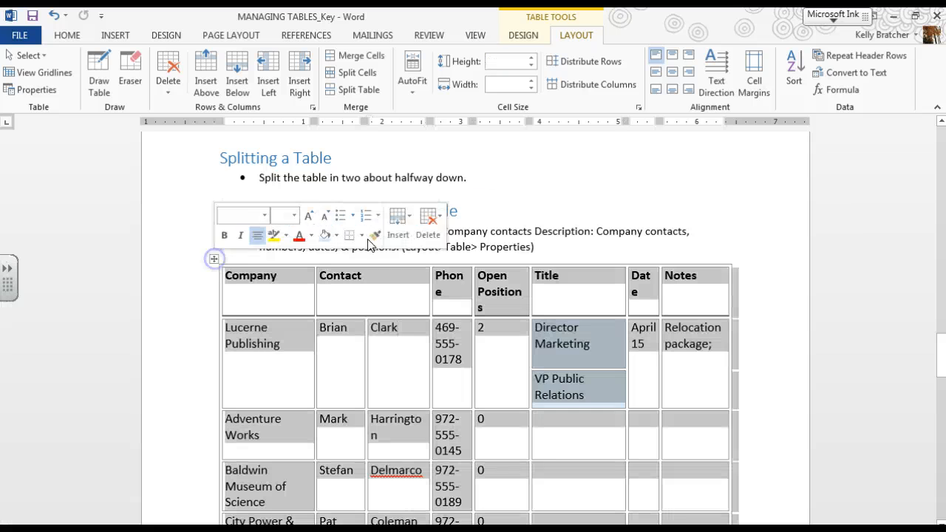
click(672, 79)
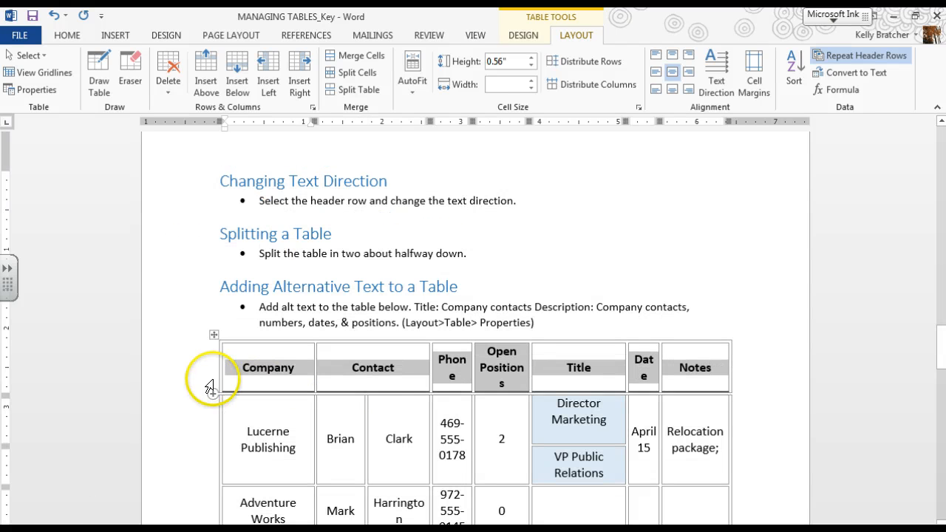
Change the header row's text direction so the headings read vertically from bottom to top
click(716, 70)
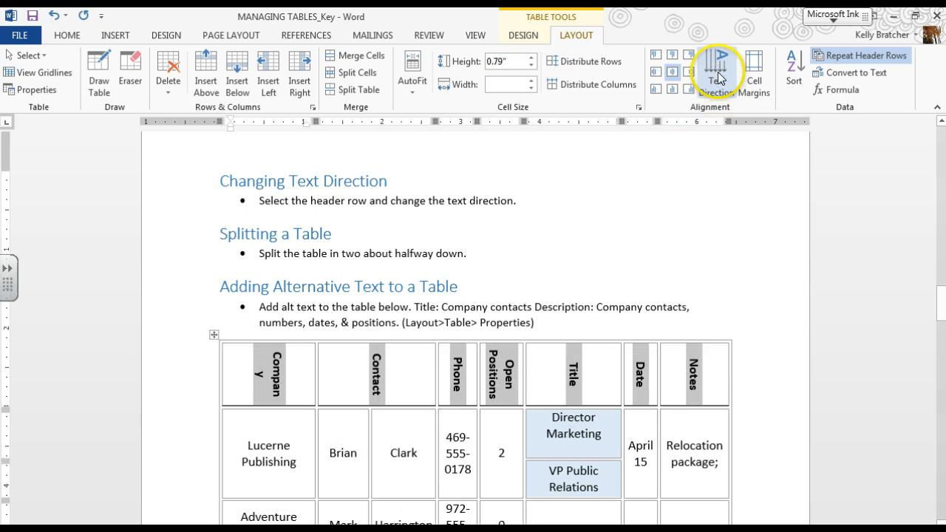
click(716, 73)
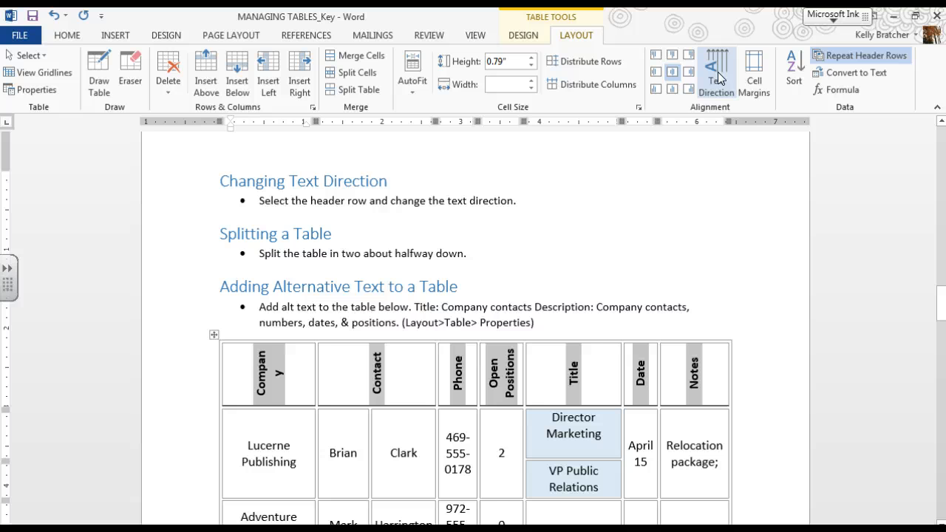
click(716, 74)
click(716, 74)
click(717, 74)
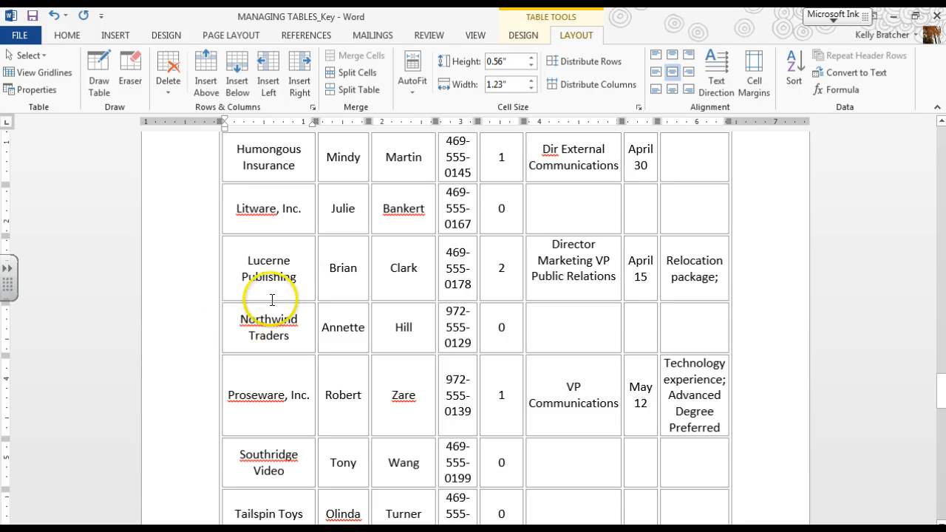
Split the company contacts table in two at the Northwind Traders row
click(362, 89)
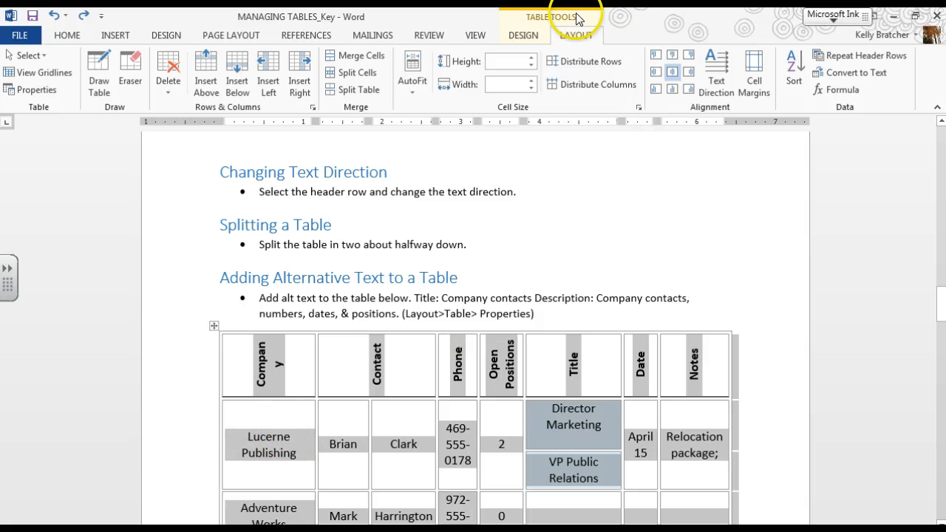
Open the alternative text properties of the company contacts table
click(42, 92)
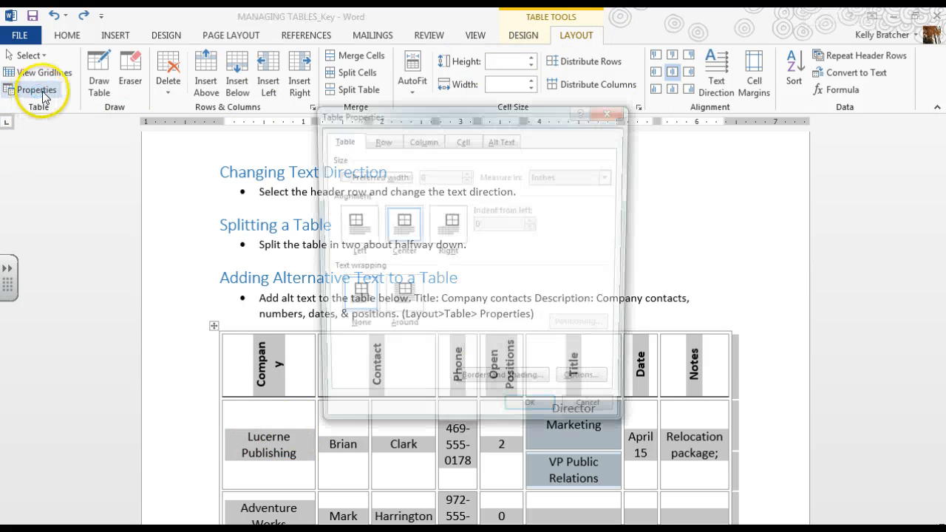
click(503, 139)
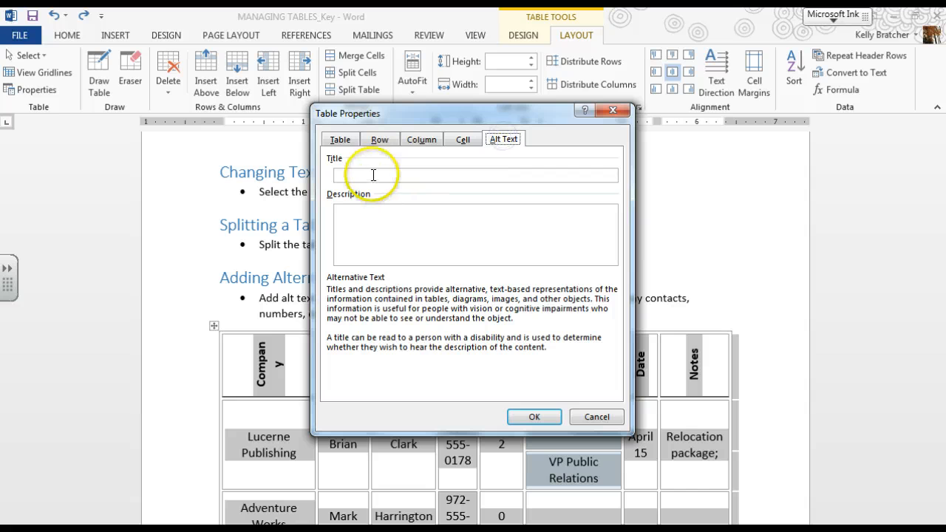